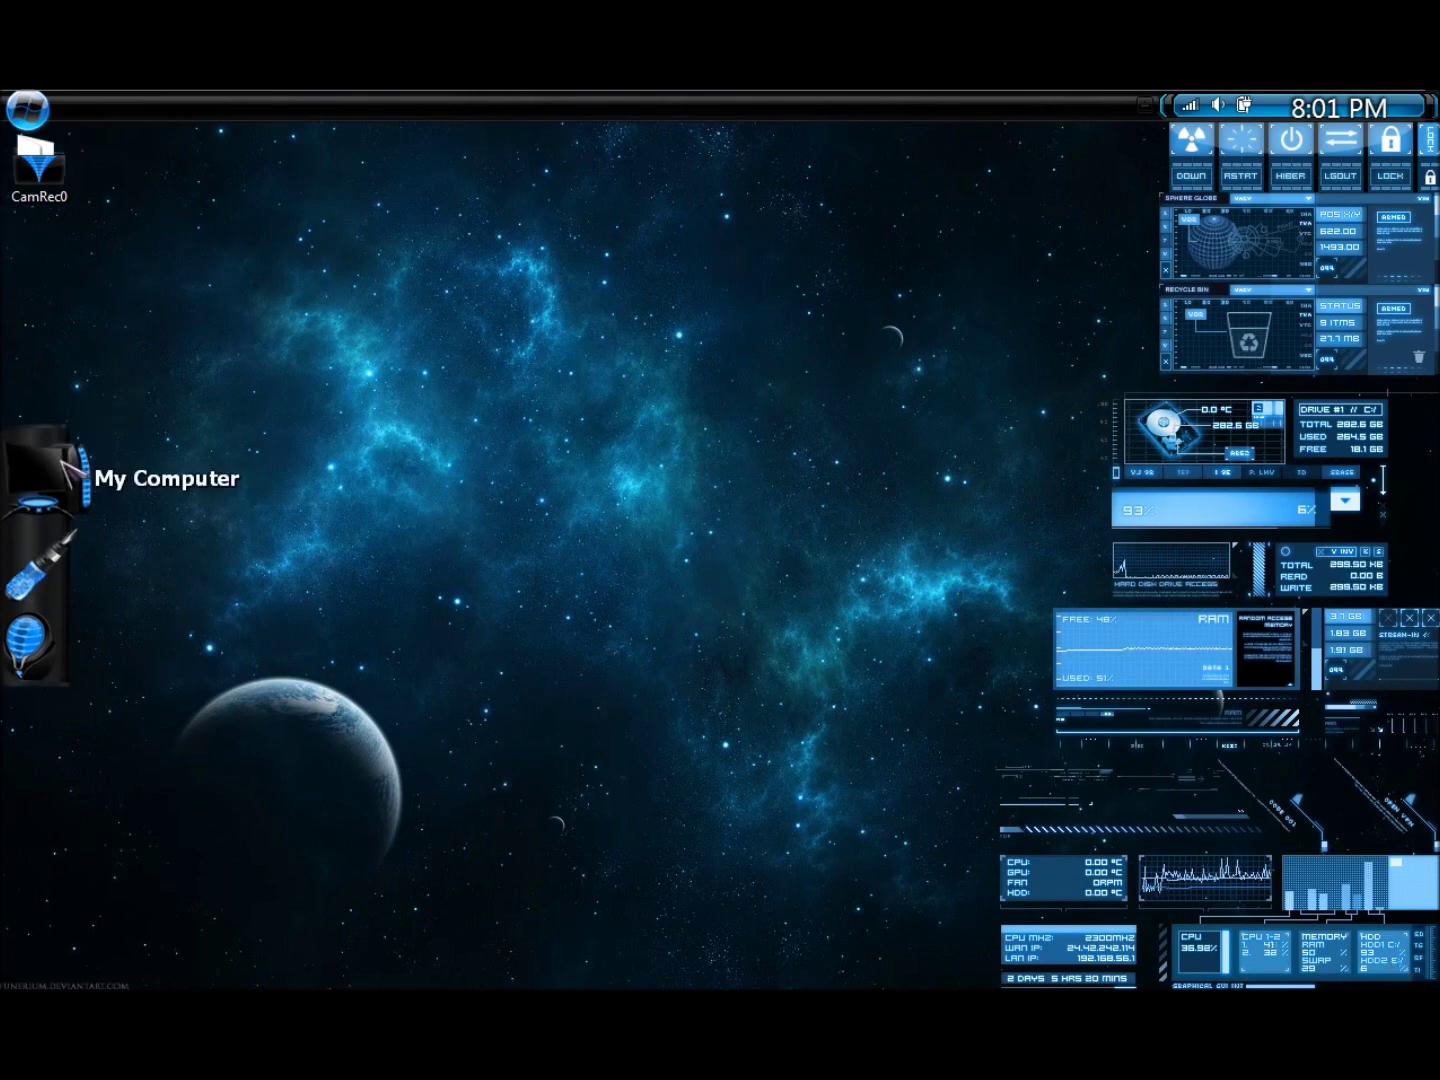
Open and close the Computer folder and then the Local Disk (C:) window
click(39, 482)
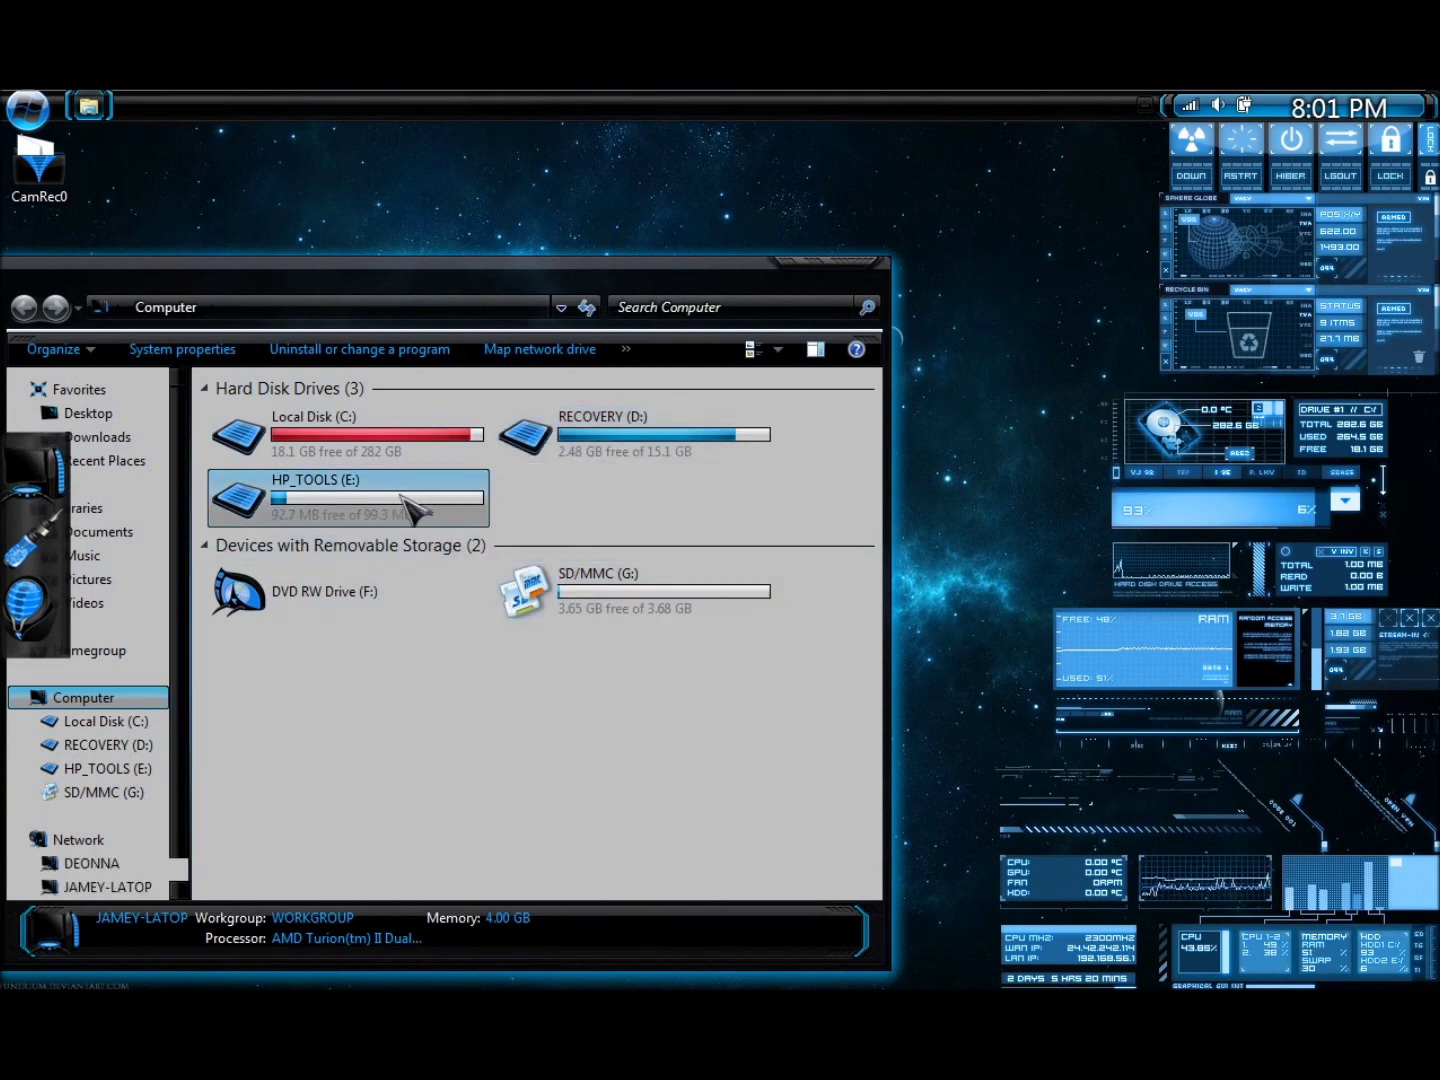
click(861, 262)
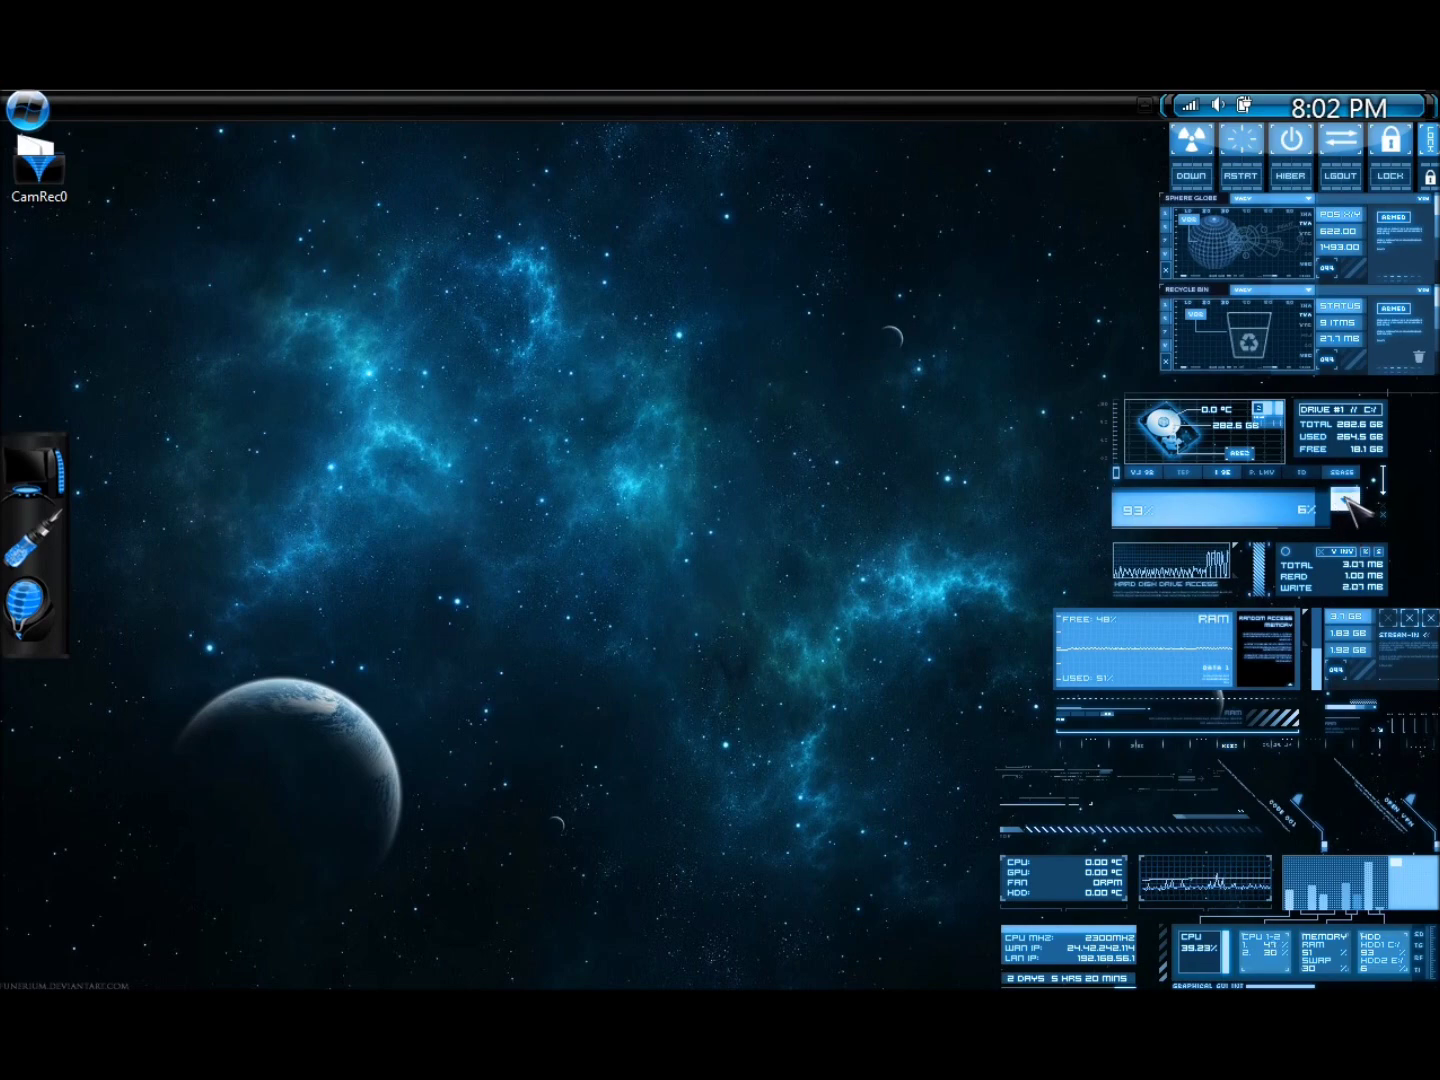
click(1345, 501)
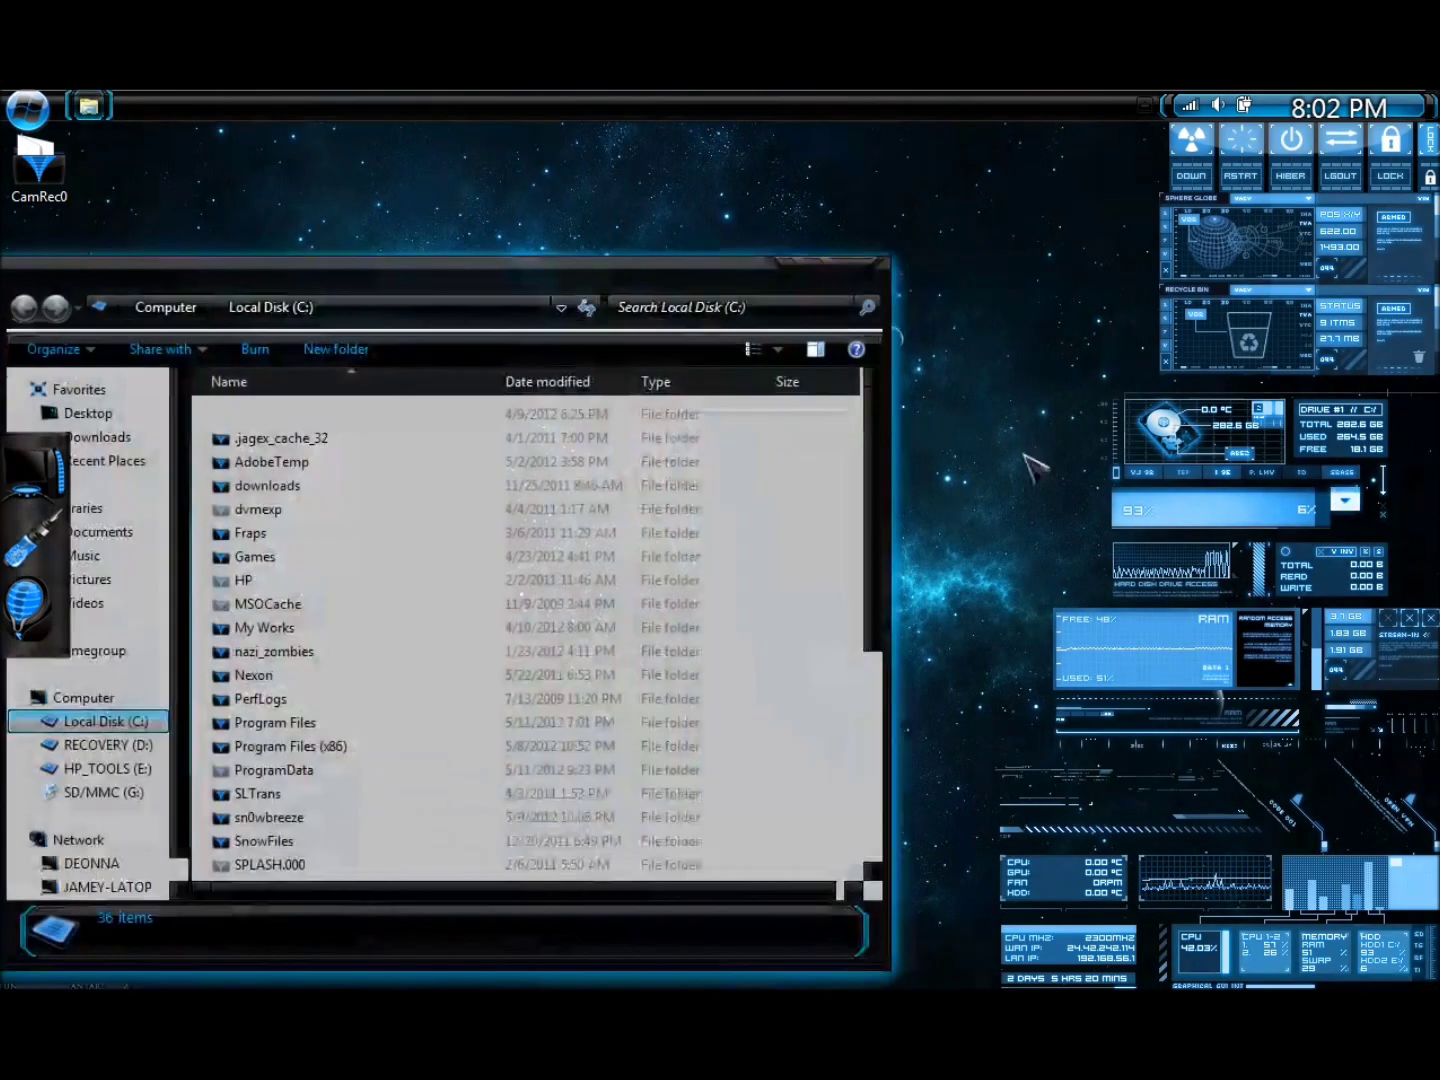
click(860, 279)
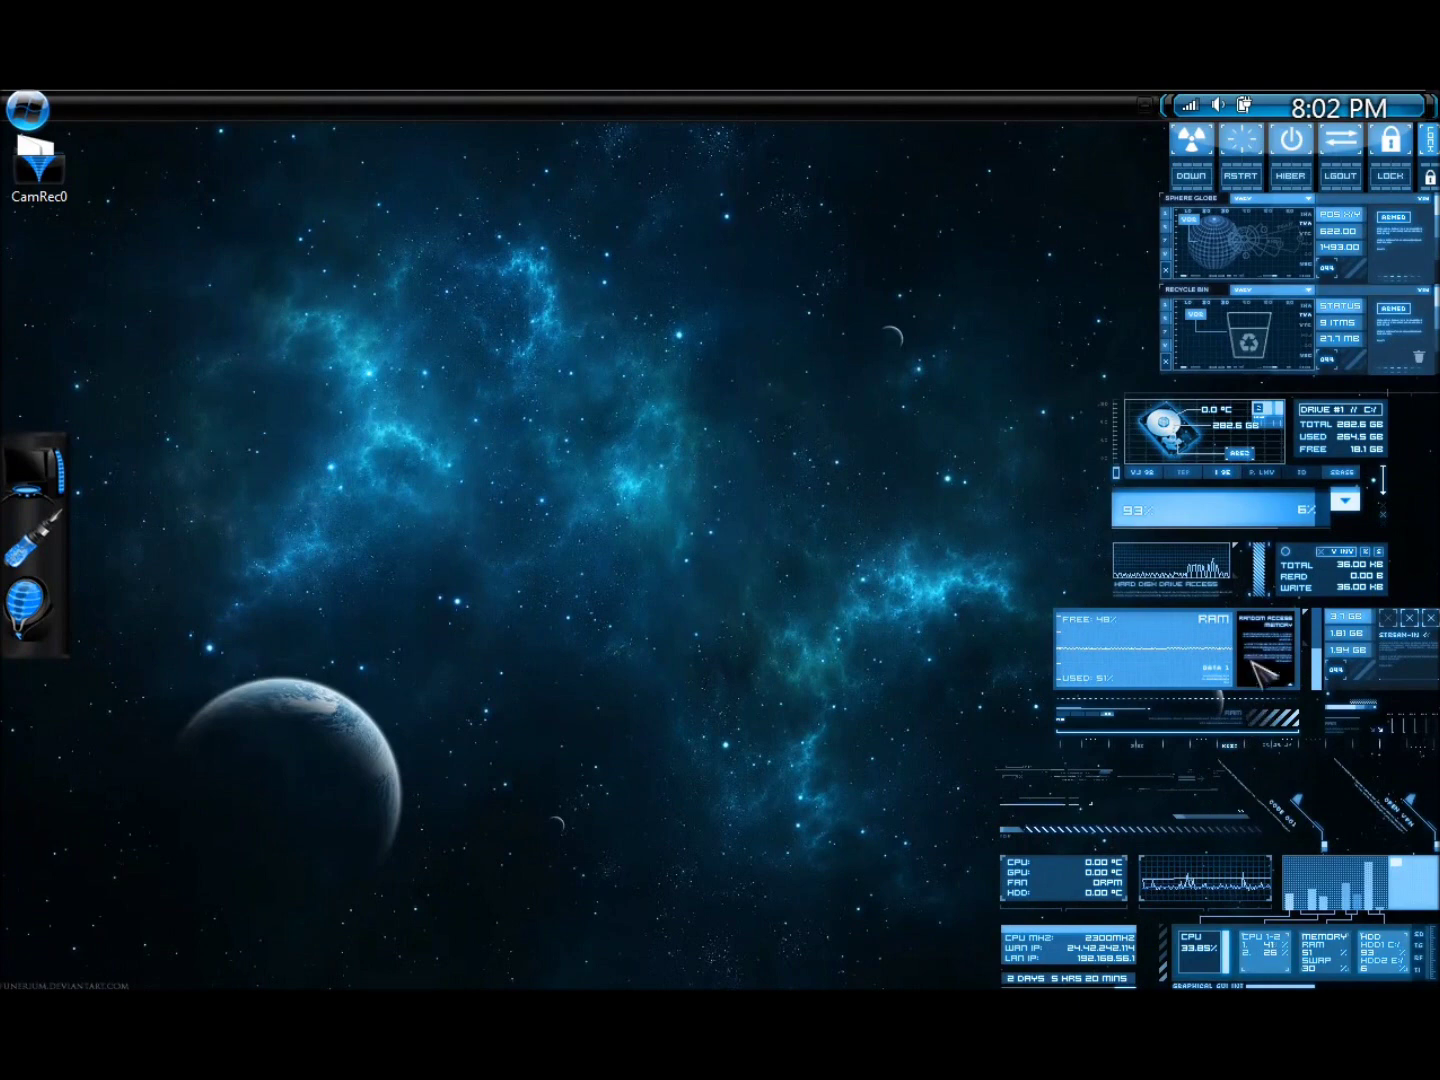
Permanently delete the Recycle Bin's 9 items, move the progress dialog aside, and nudge the power widget left
click(1266, 341)
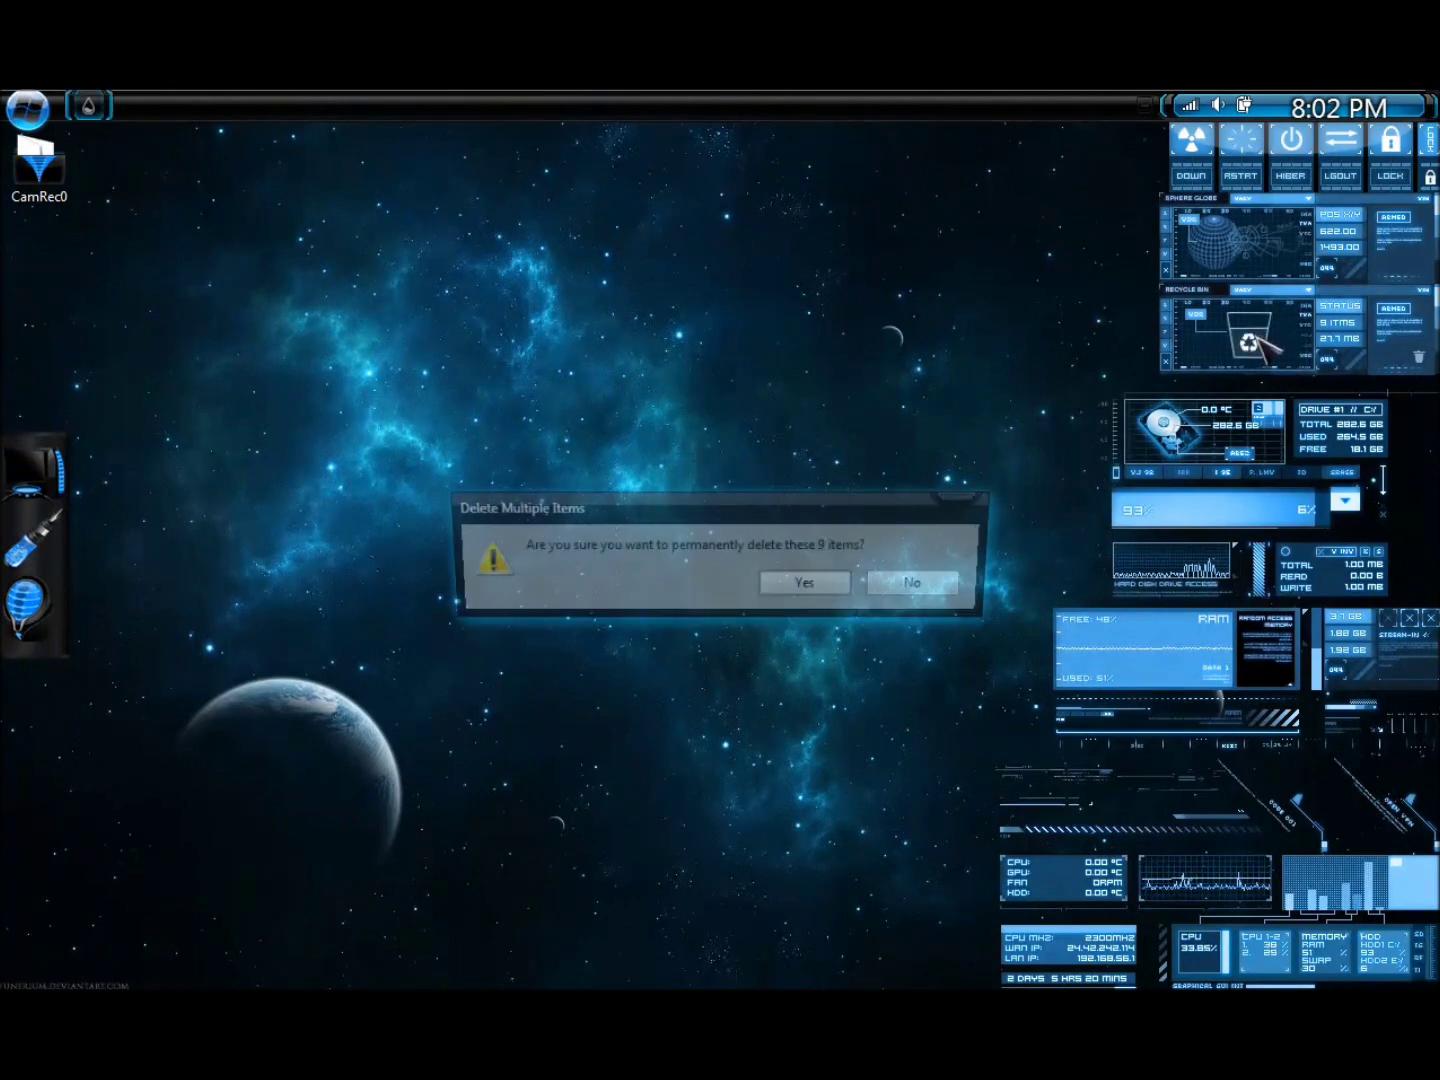
click(825, 589)
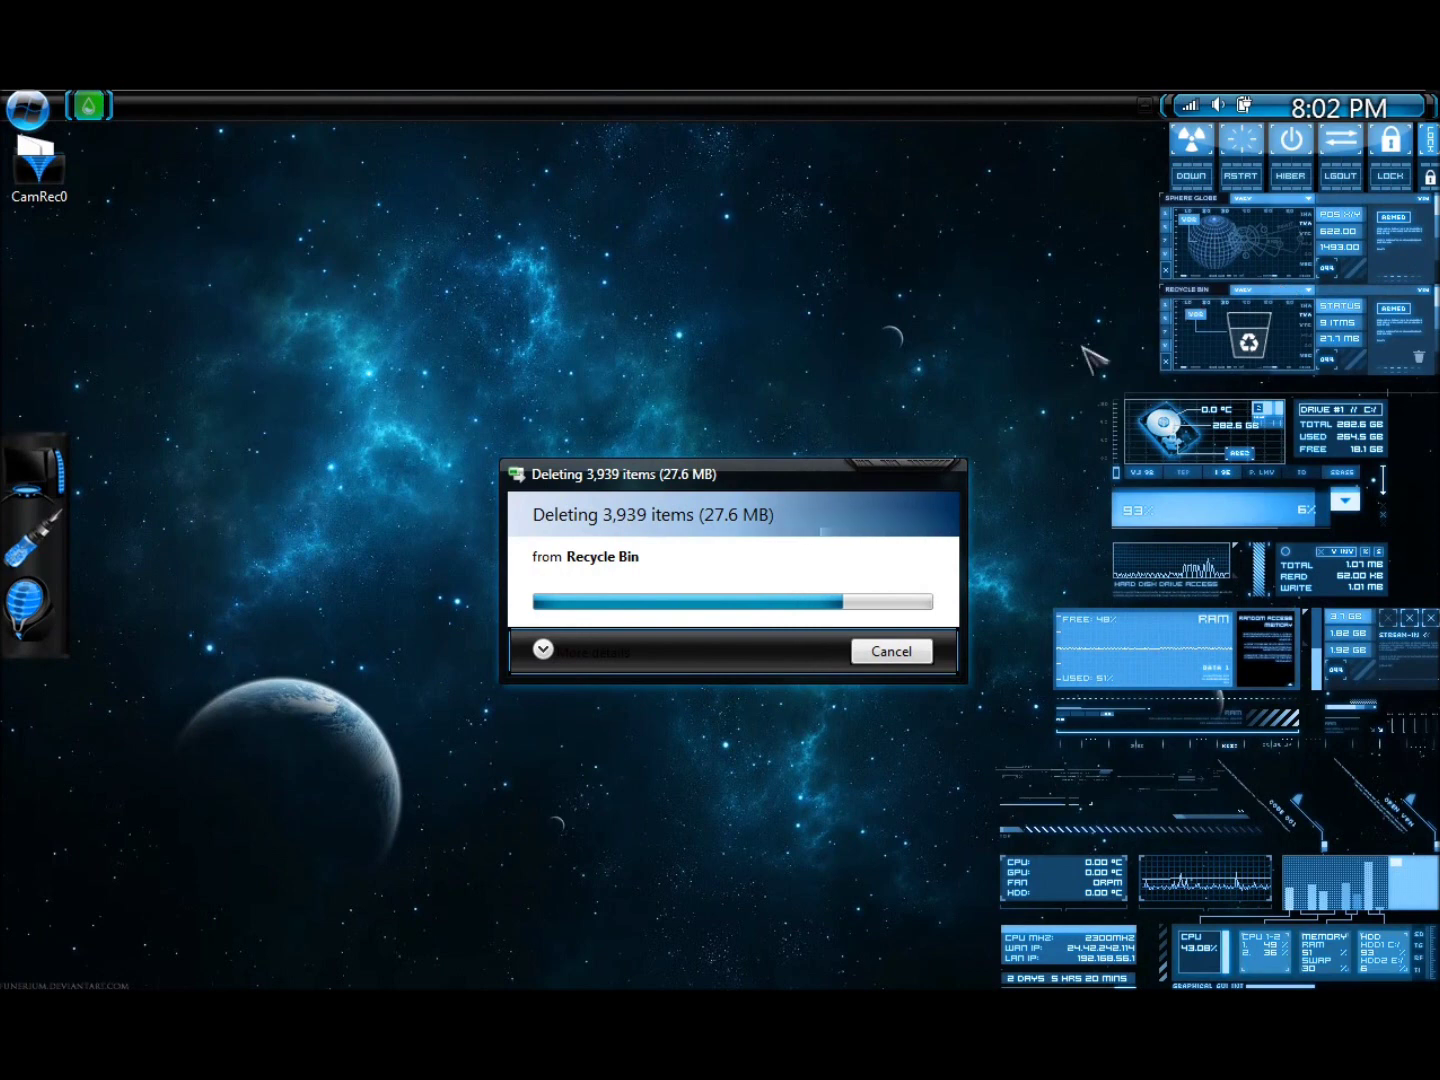
drag(788, 473, 773, 408)
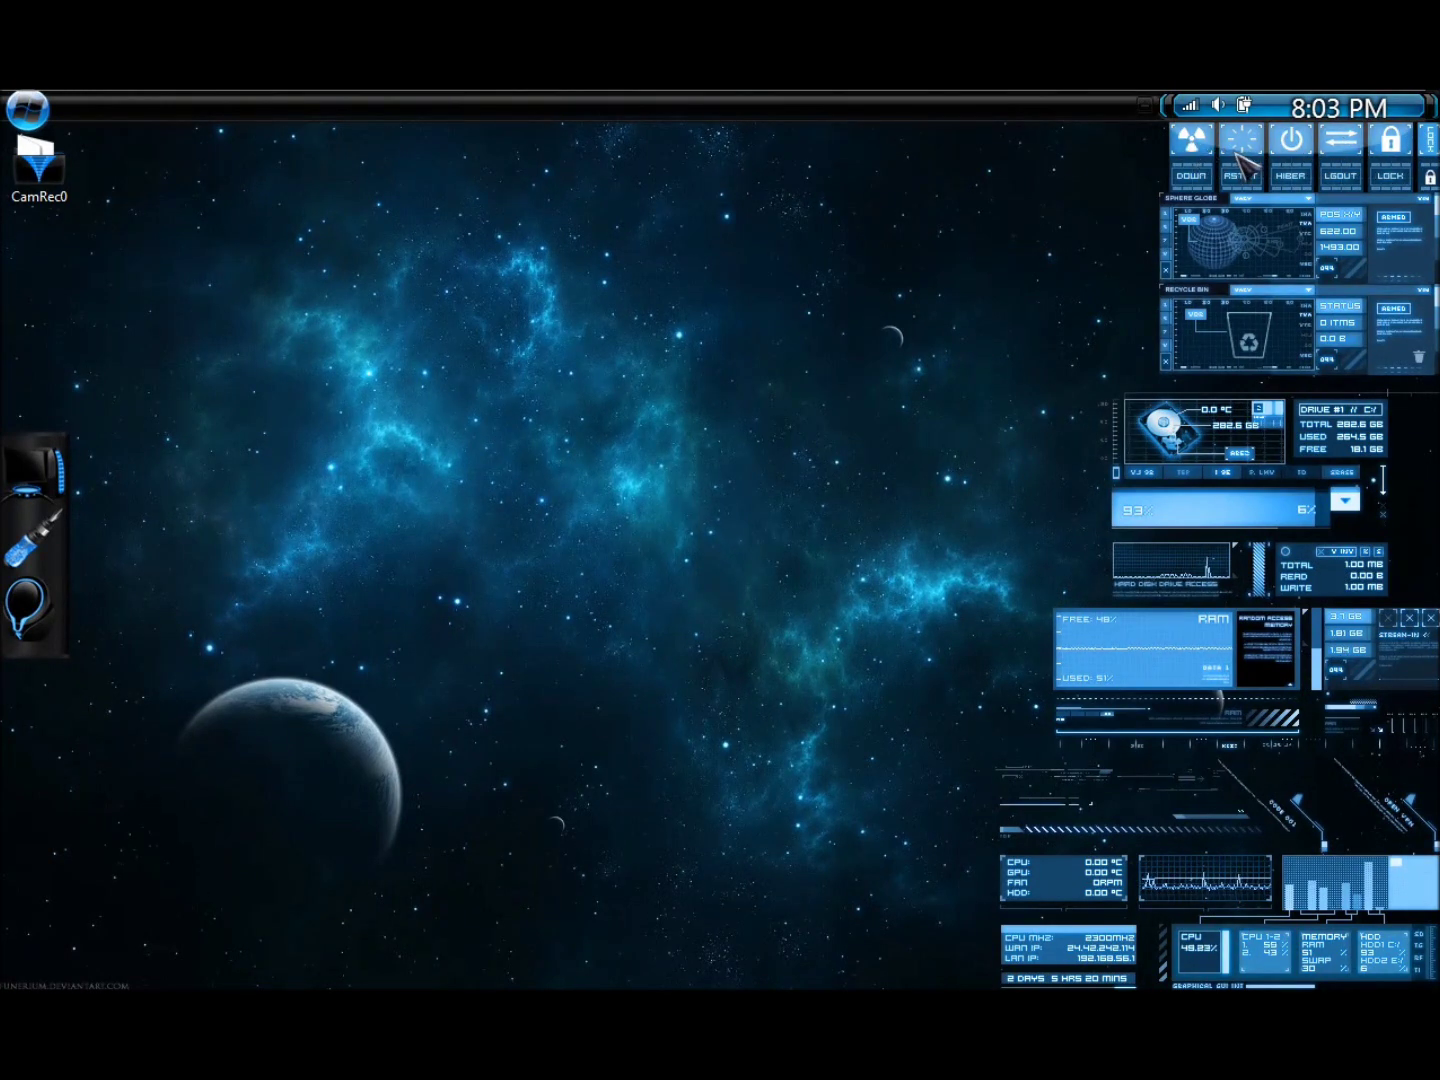
mouse_move(1243, 148)
mouse_down()
mouse_move(1204, 147)
mouse_move(1232, 152)
mouse_up()
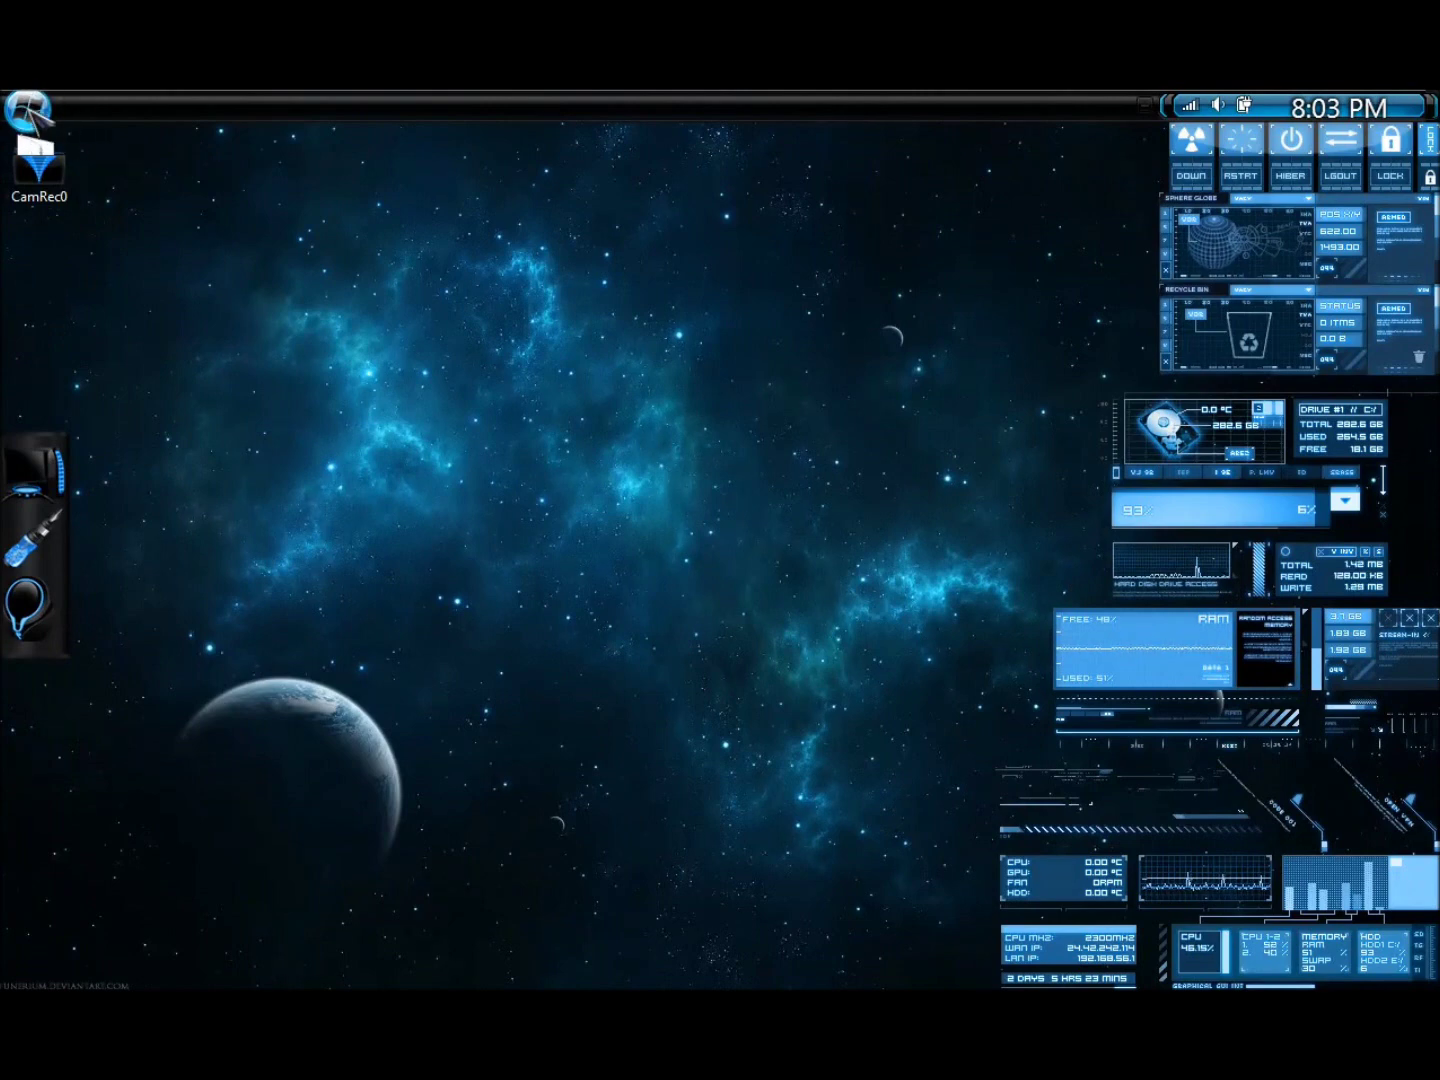
click(33, 118)
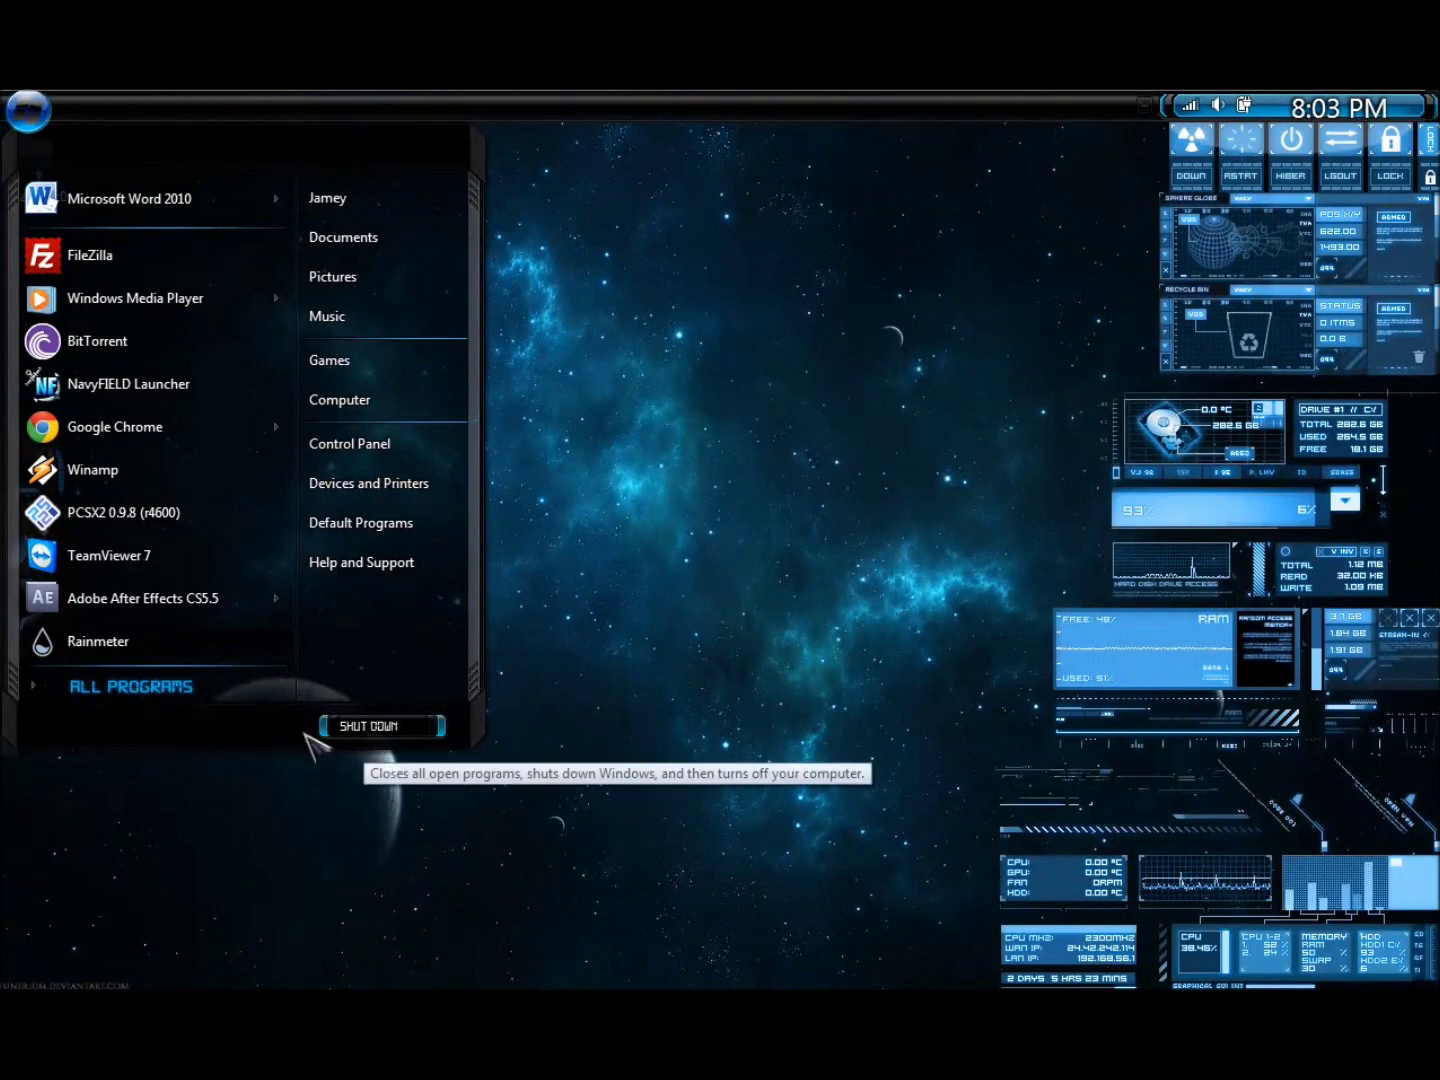
click(650, 608)
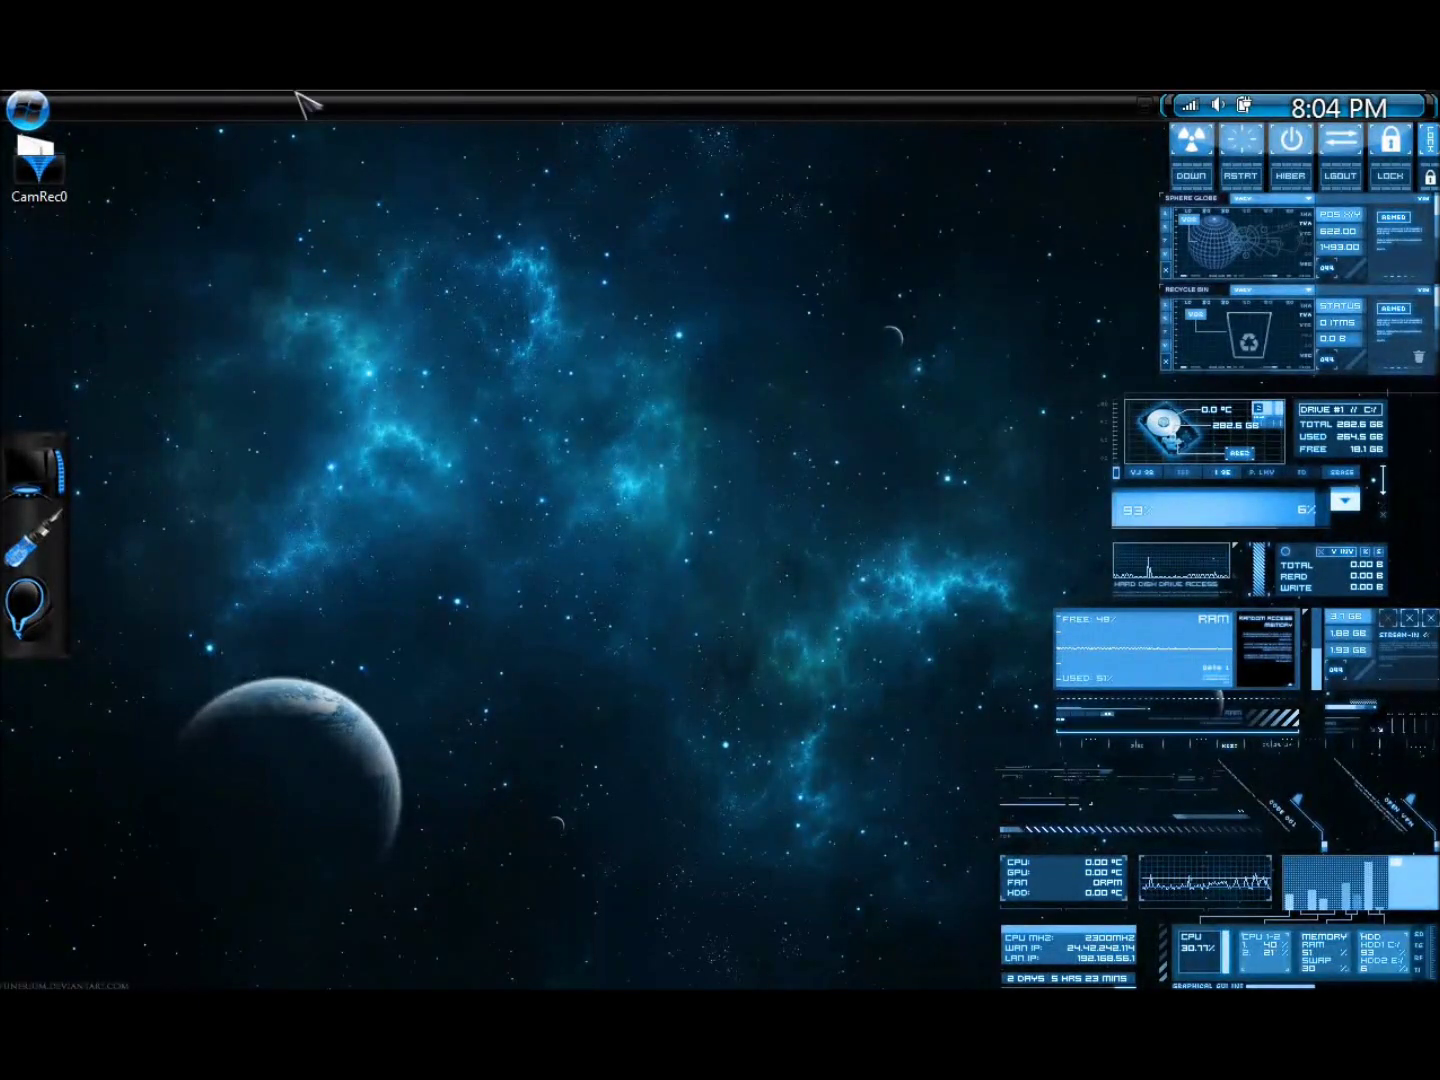
click(29, 108)
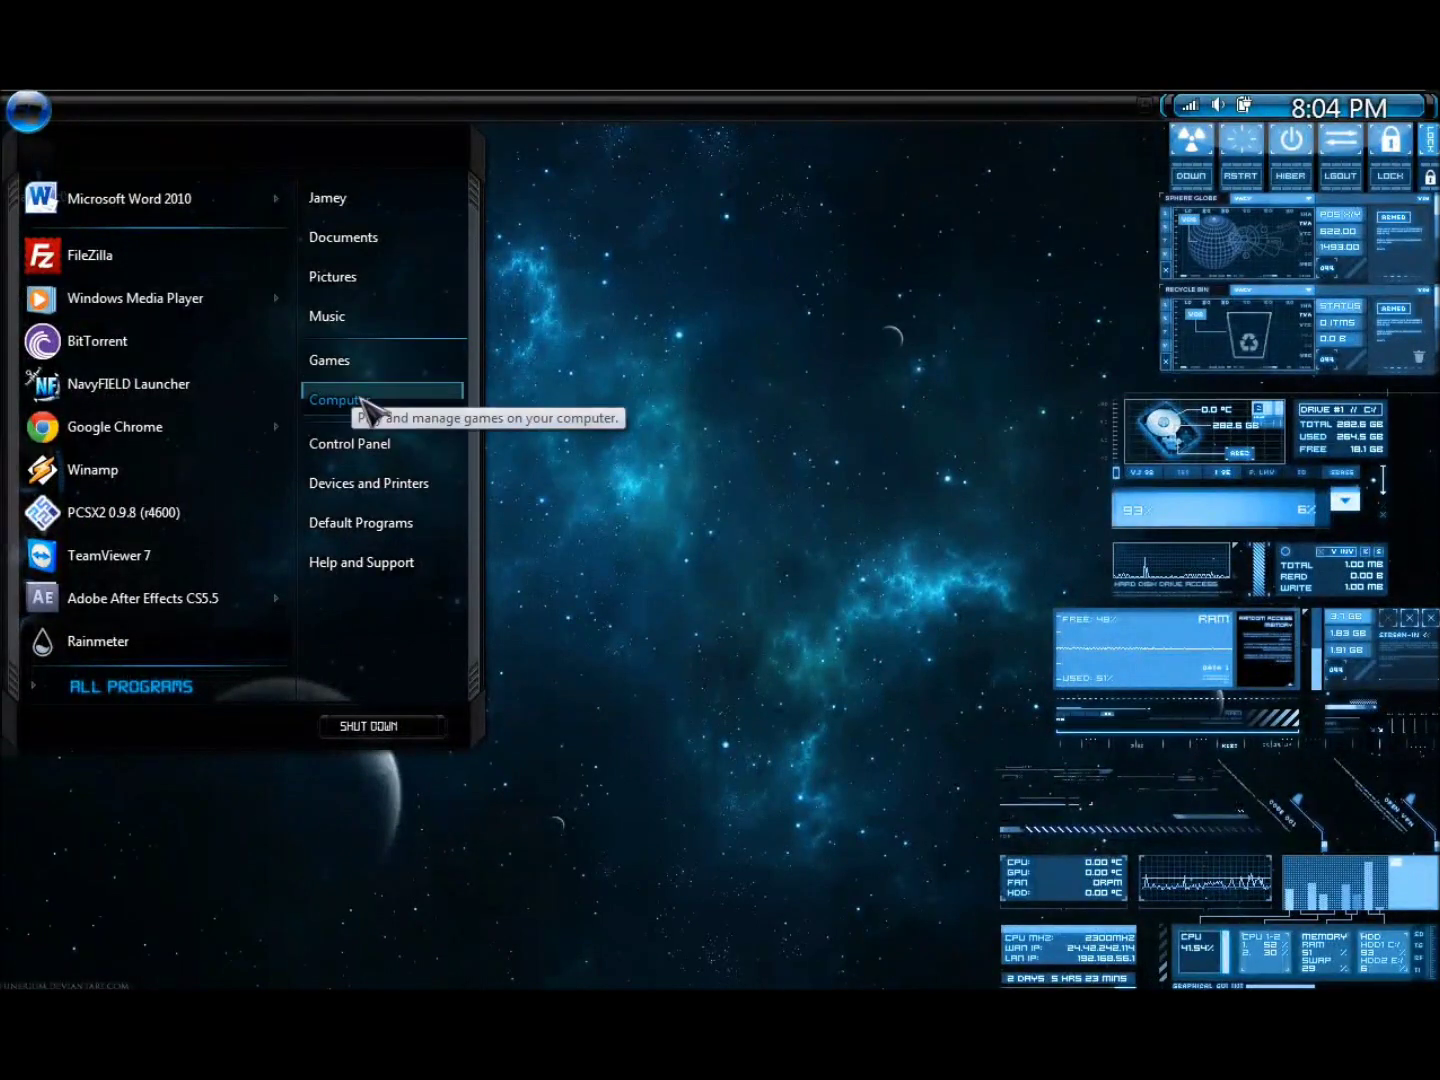
click(344, 238)
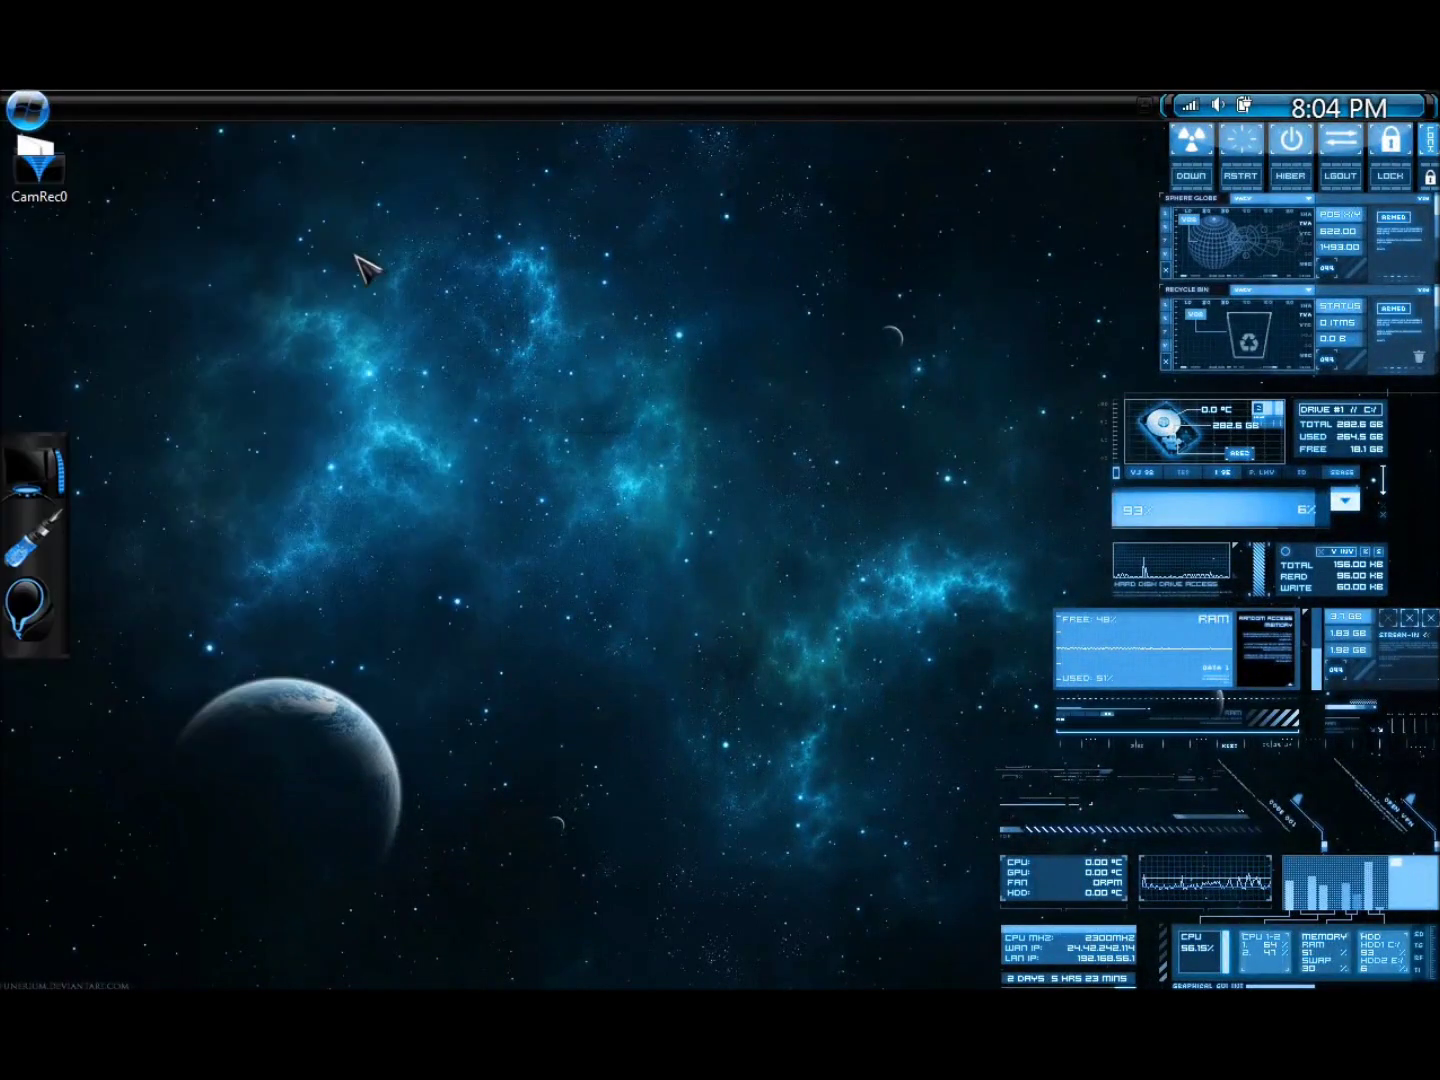
drag(548, 290, 667, 228)
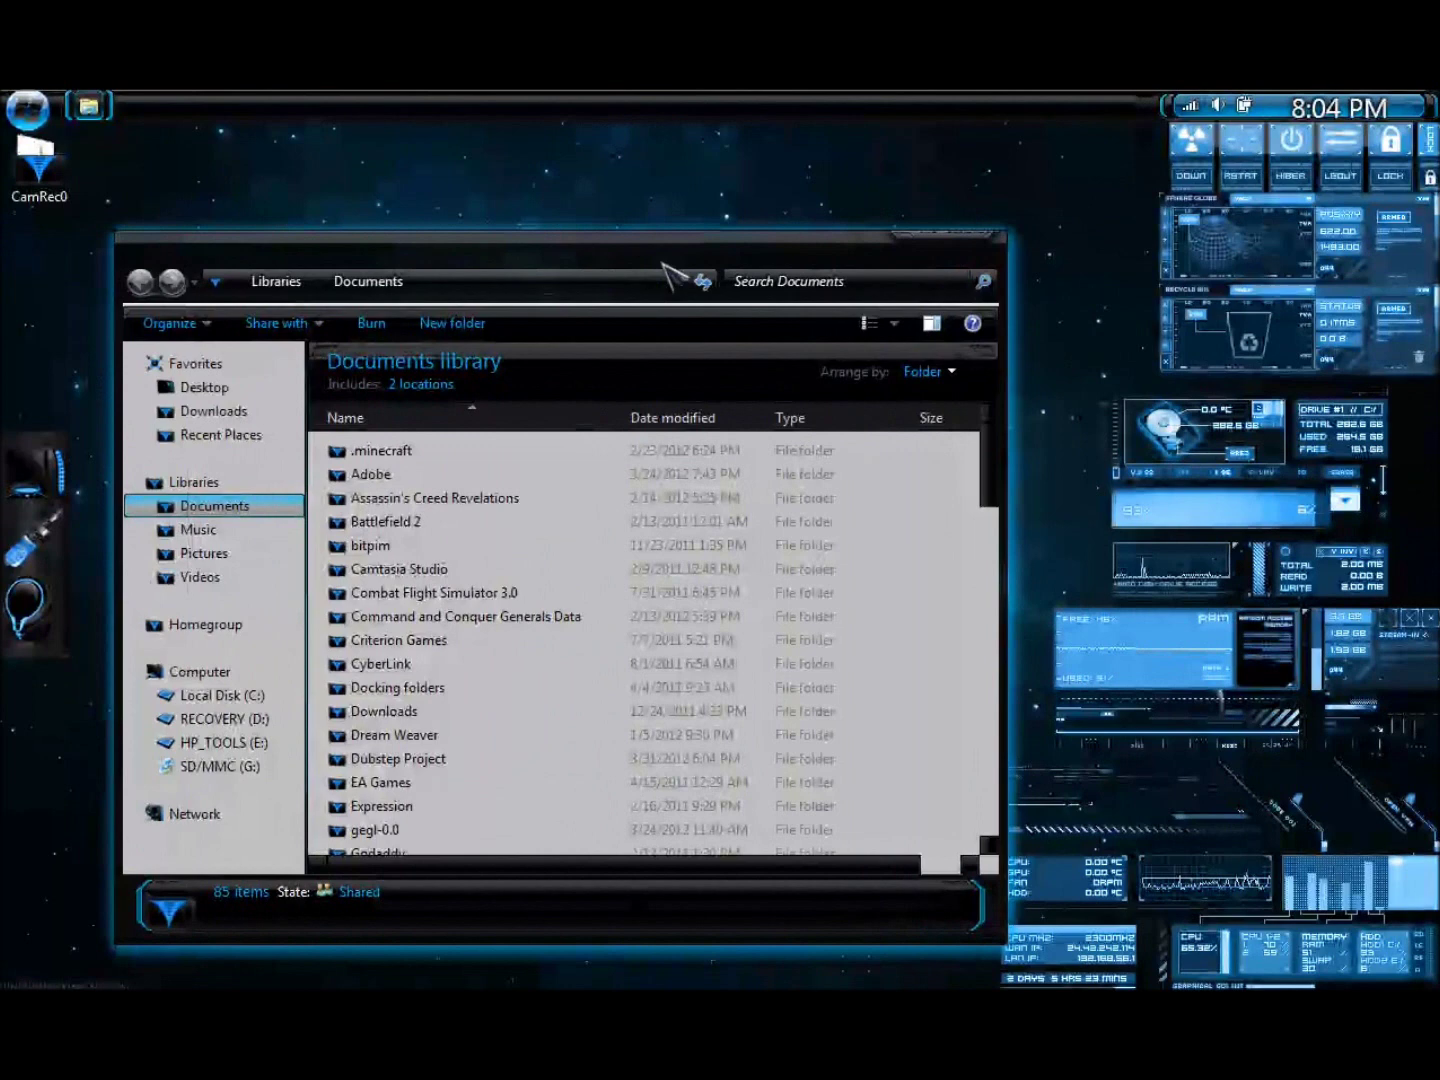
click(388, 485)
scroll(414, 512, down, 1)
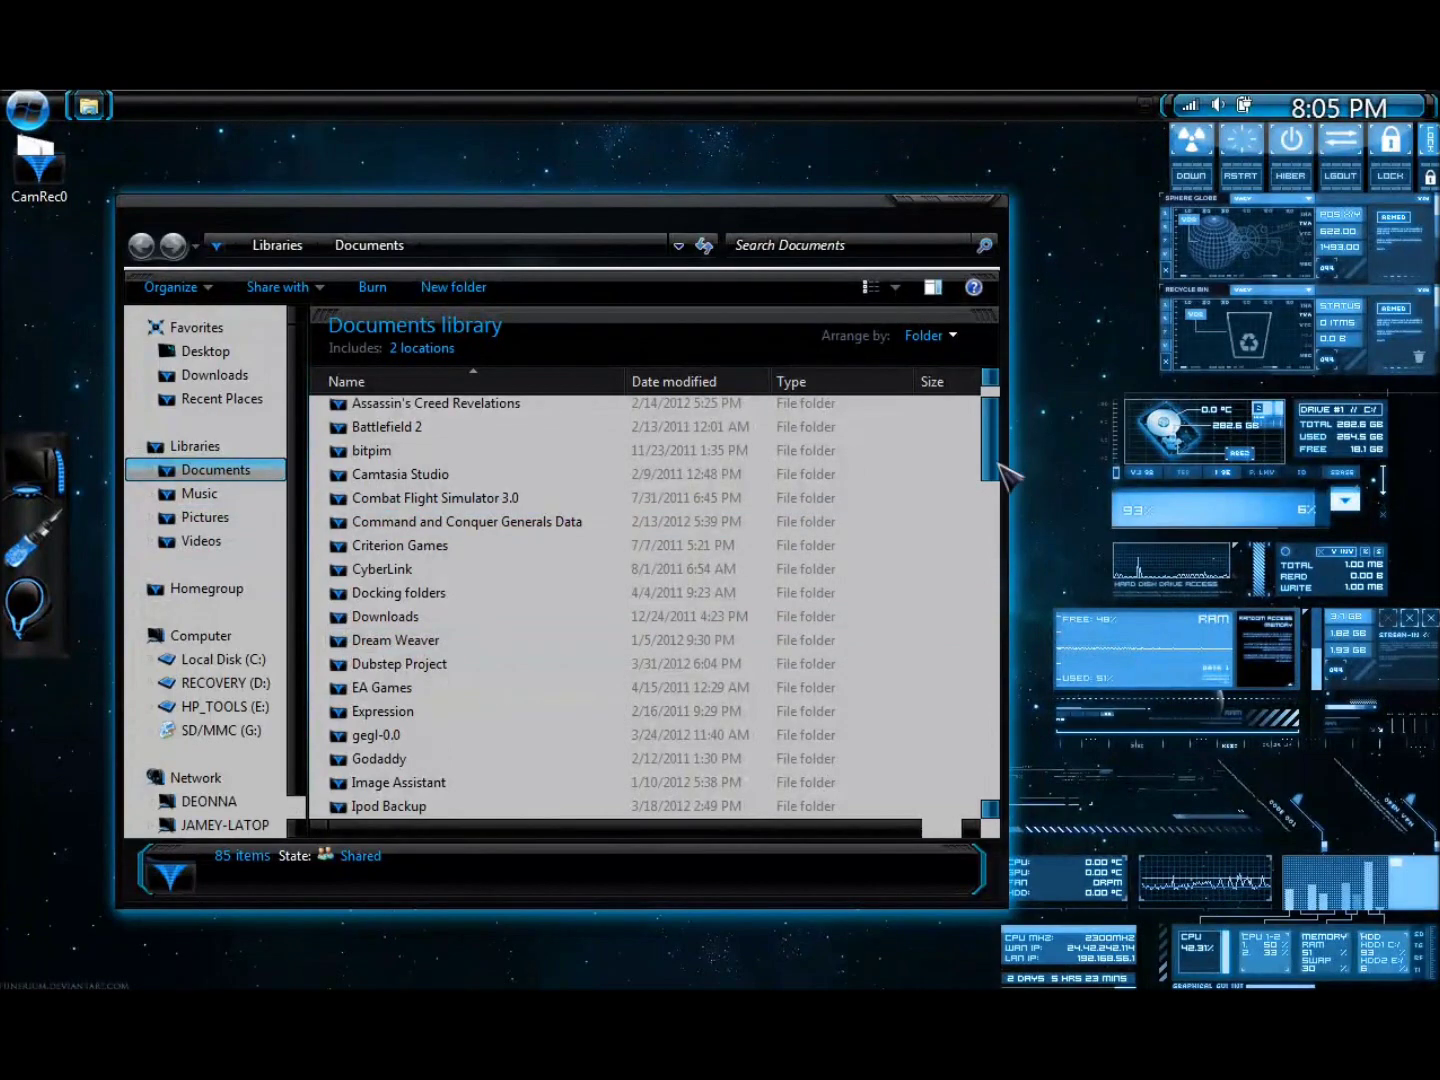
drag(990, 450, 992, 788)
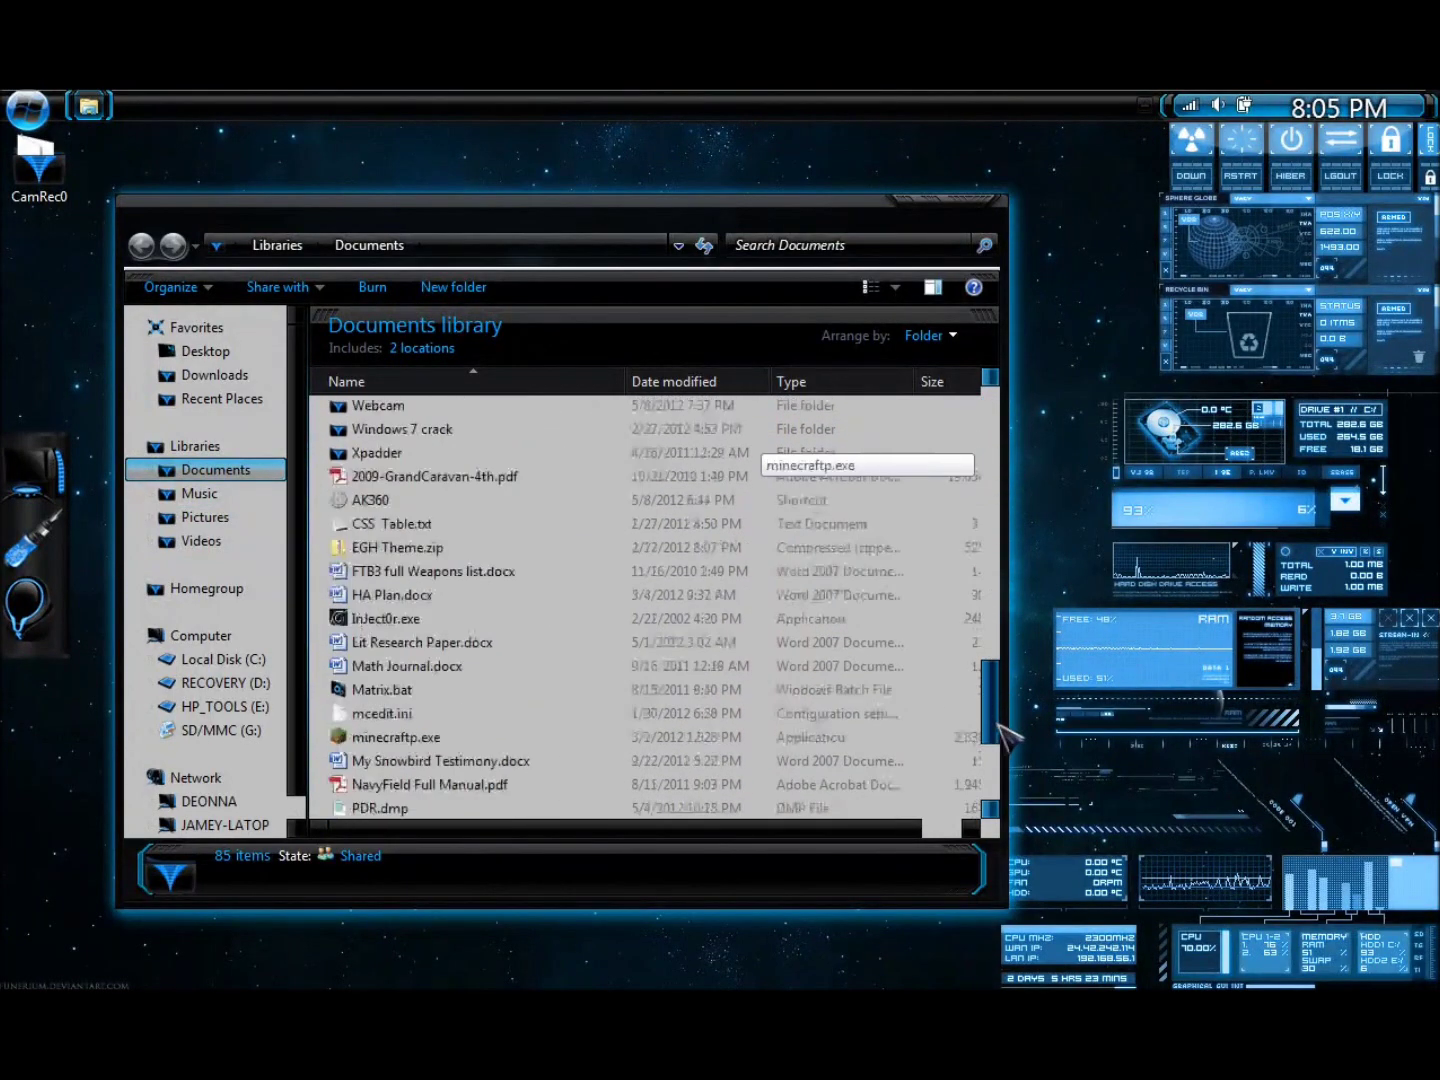
click(994, 209)
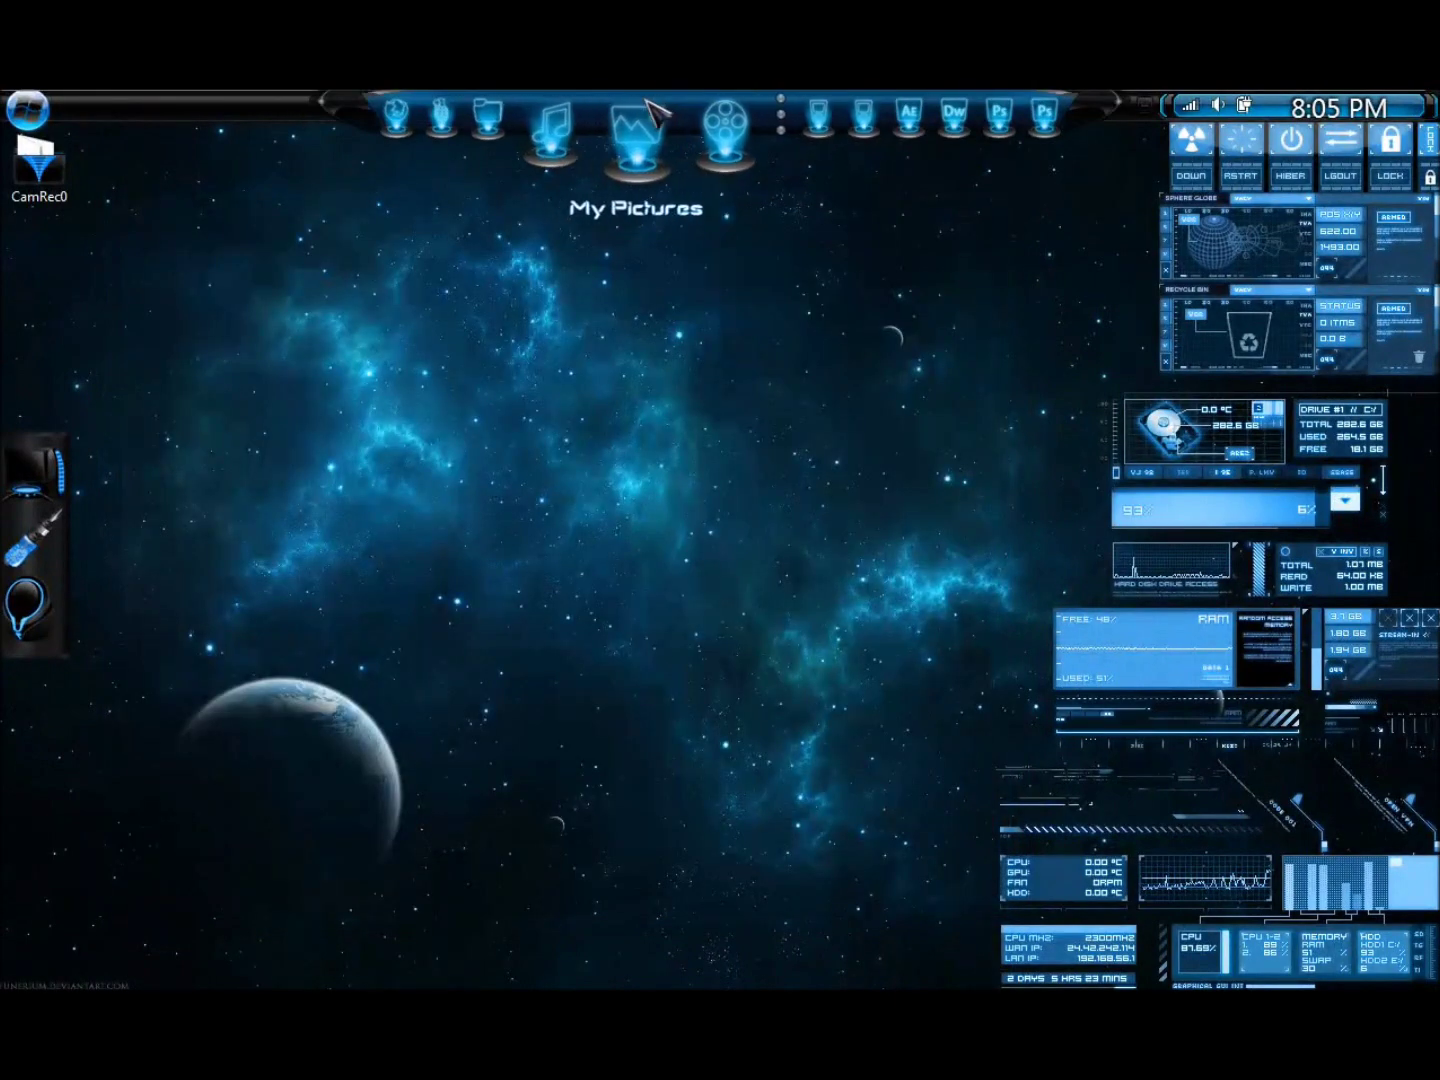
click(647, 135)
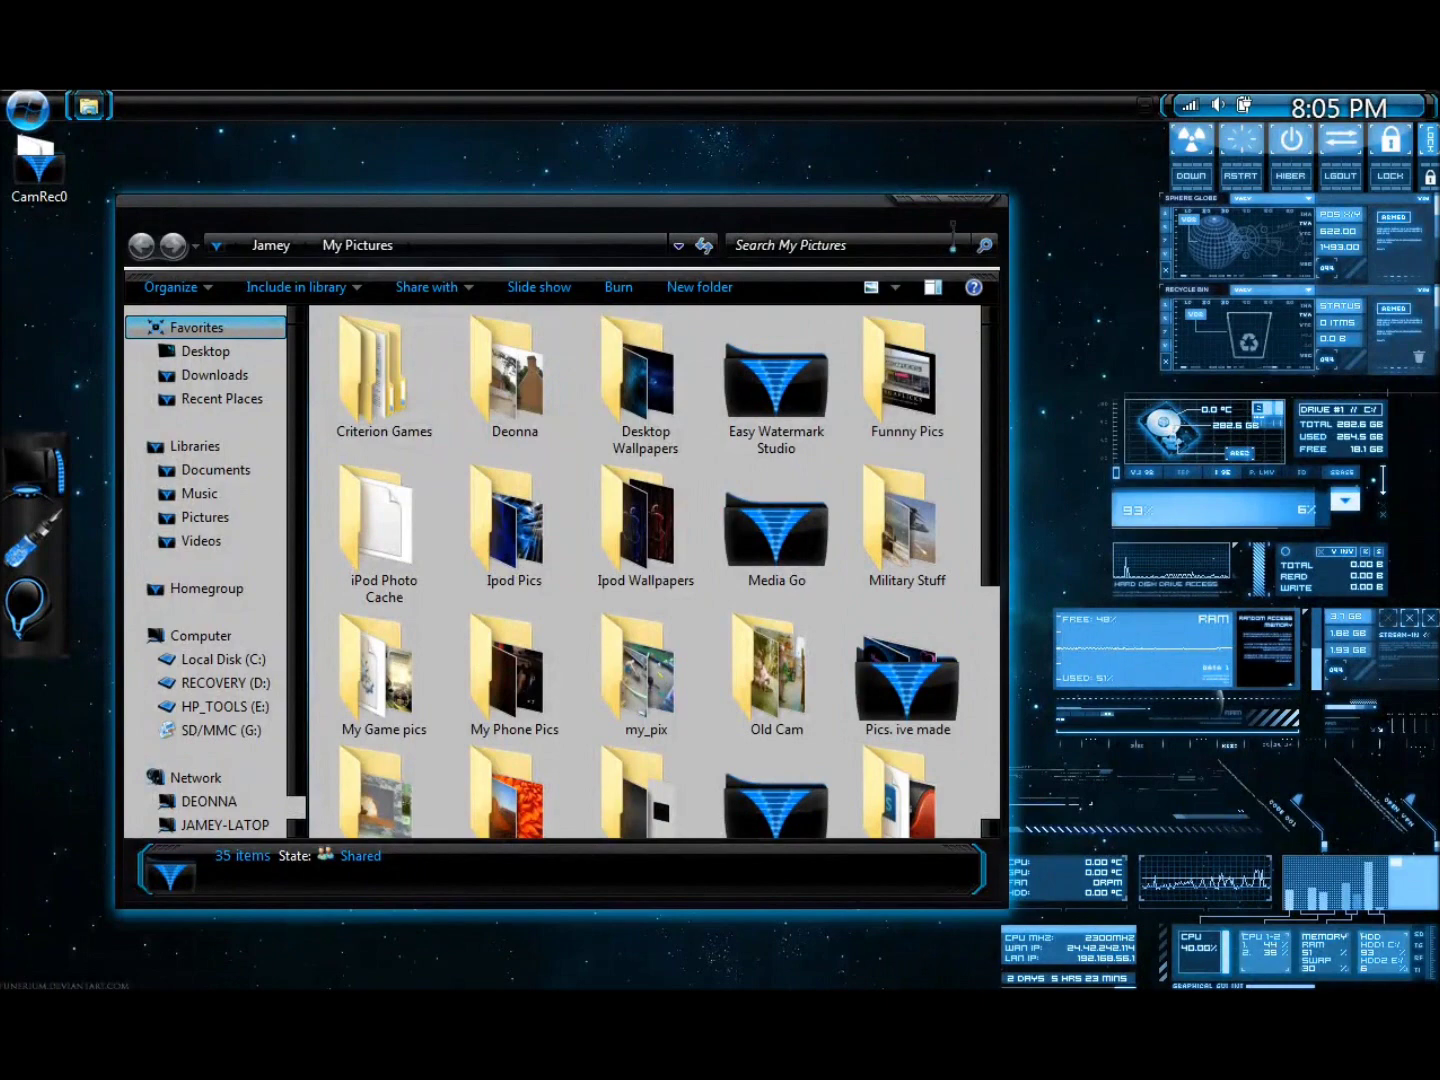
click(985, 213)
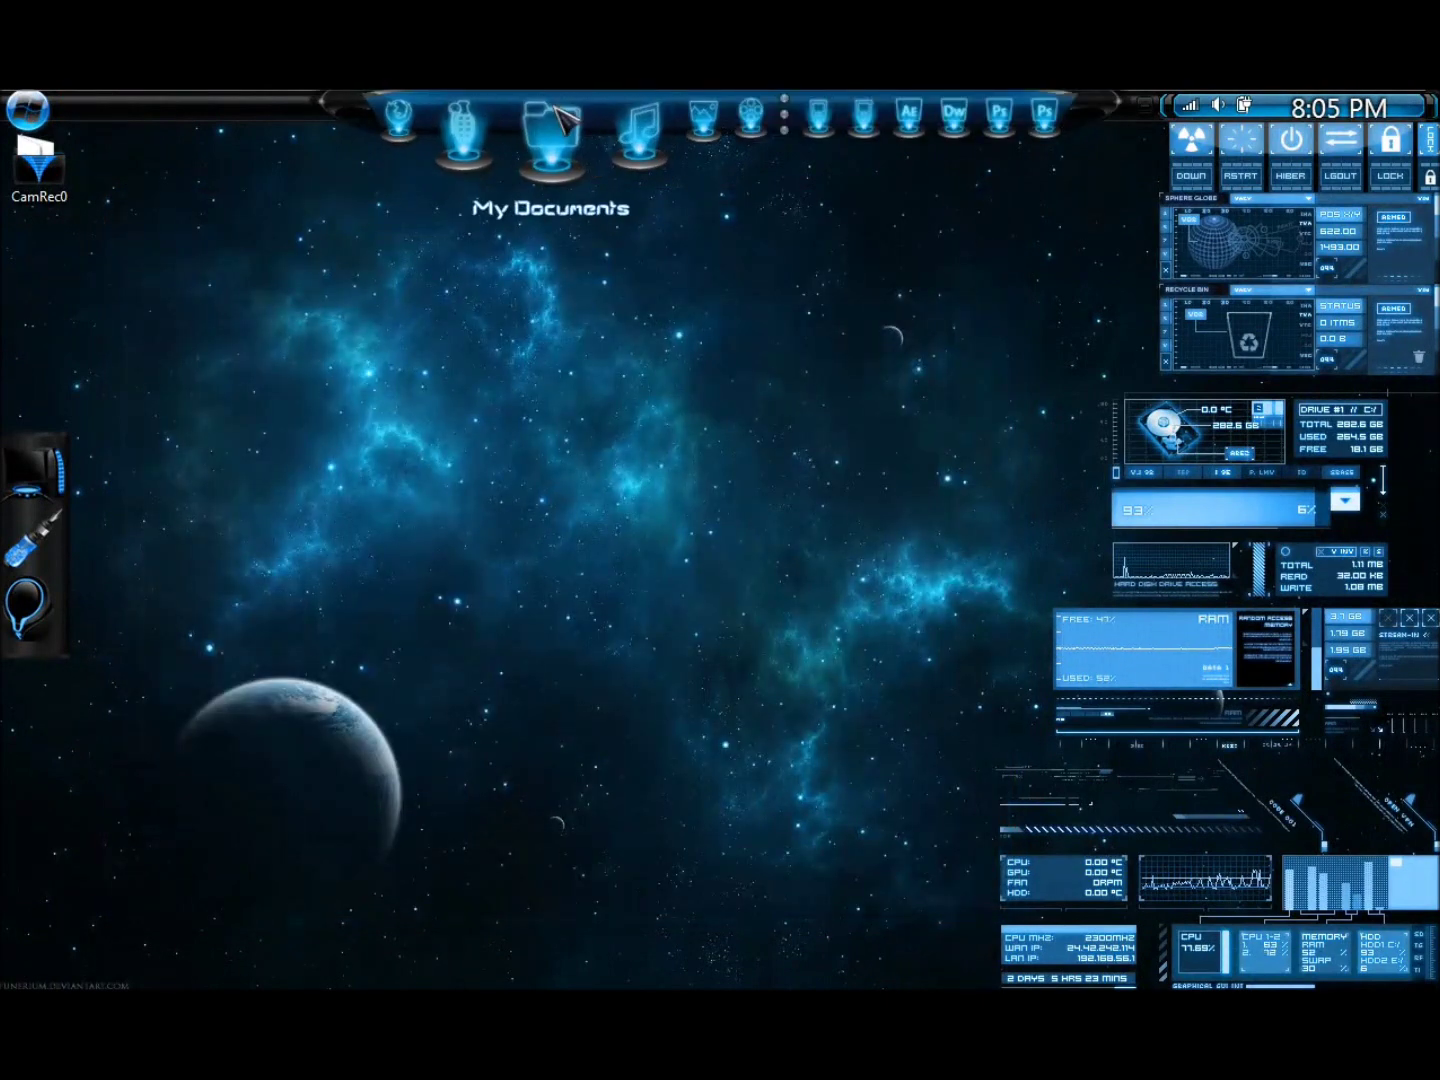
click(596, 124)
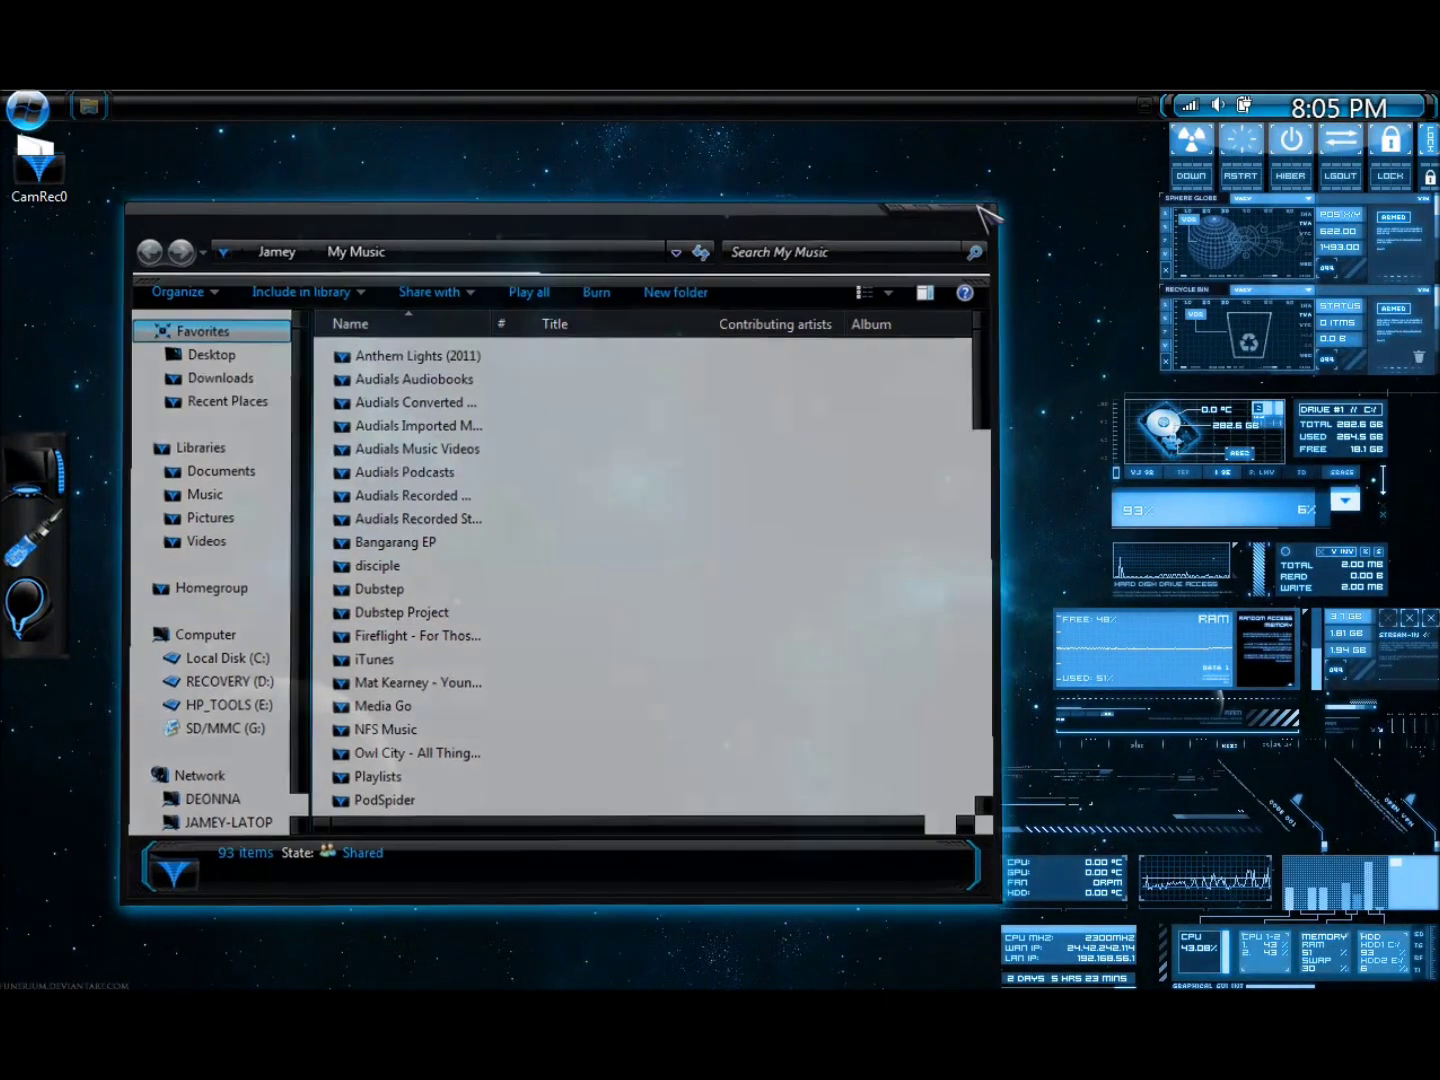
click(988, 219)
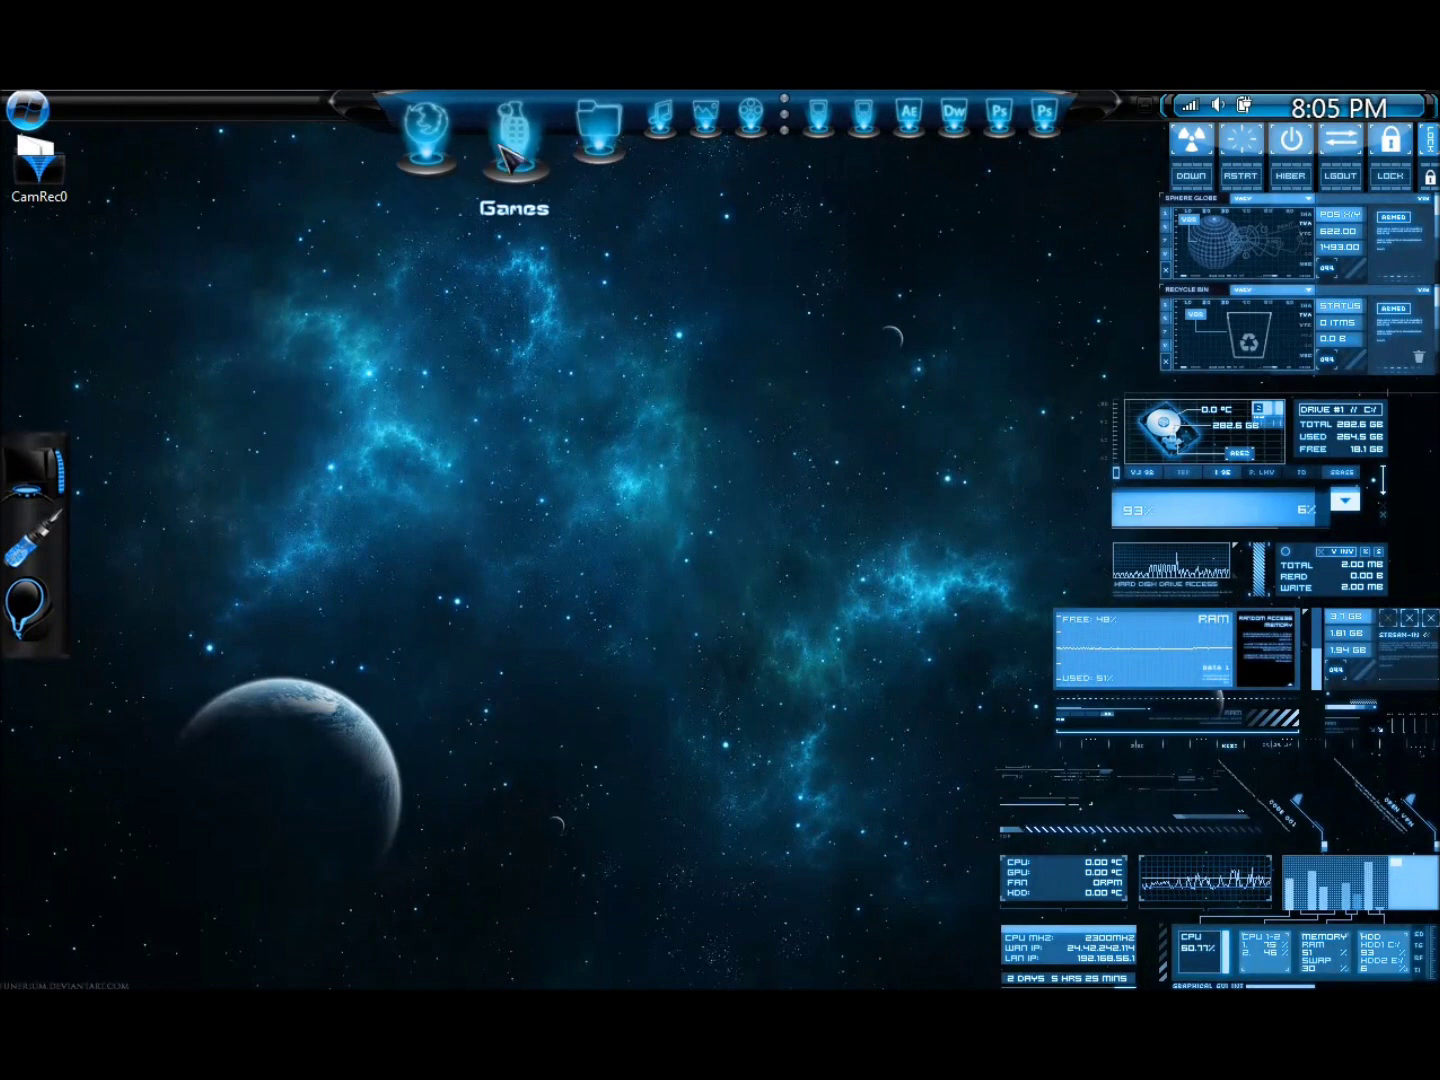
click(508, 158)
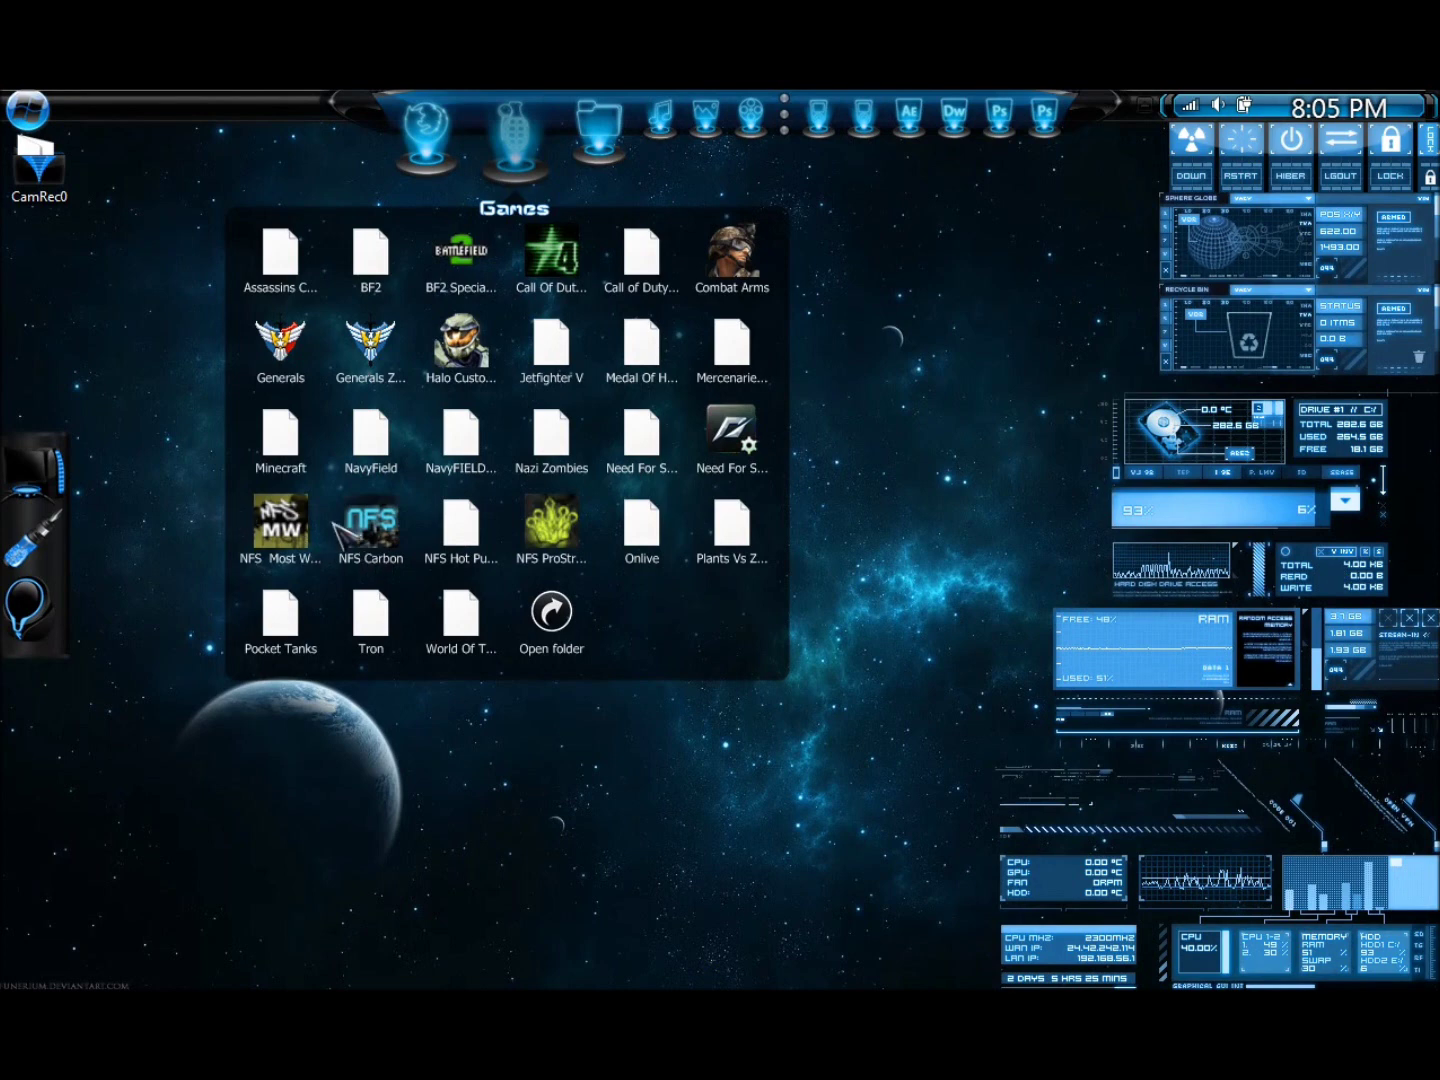
click(428, 129)
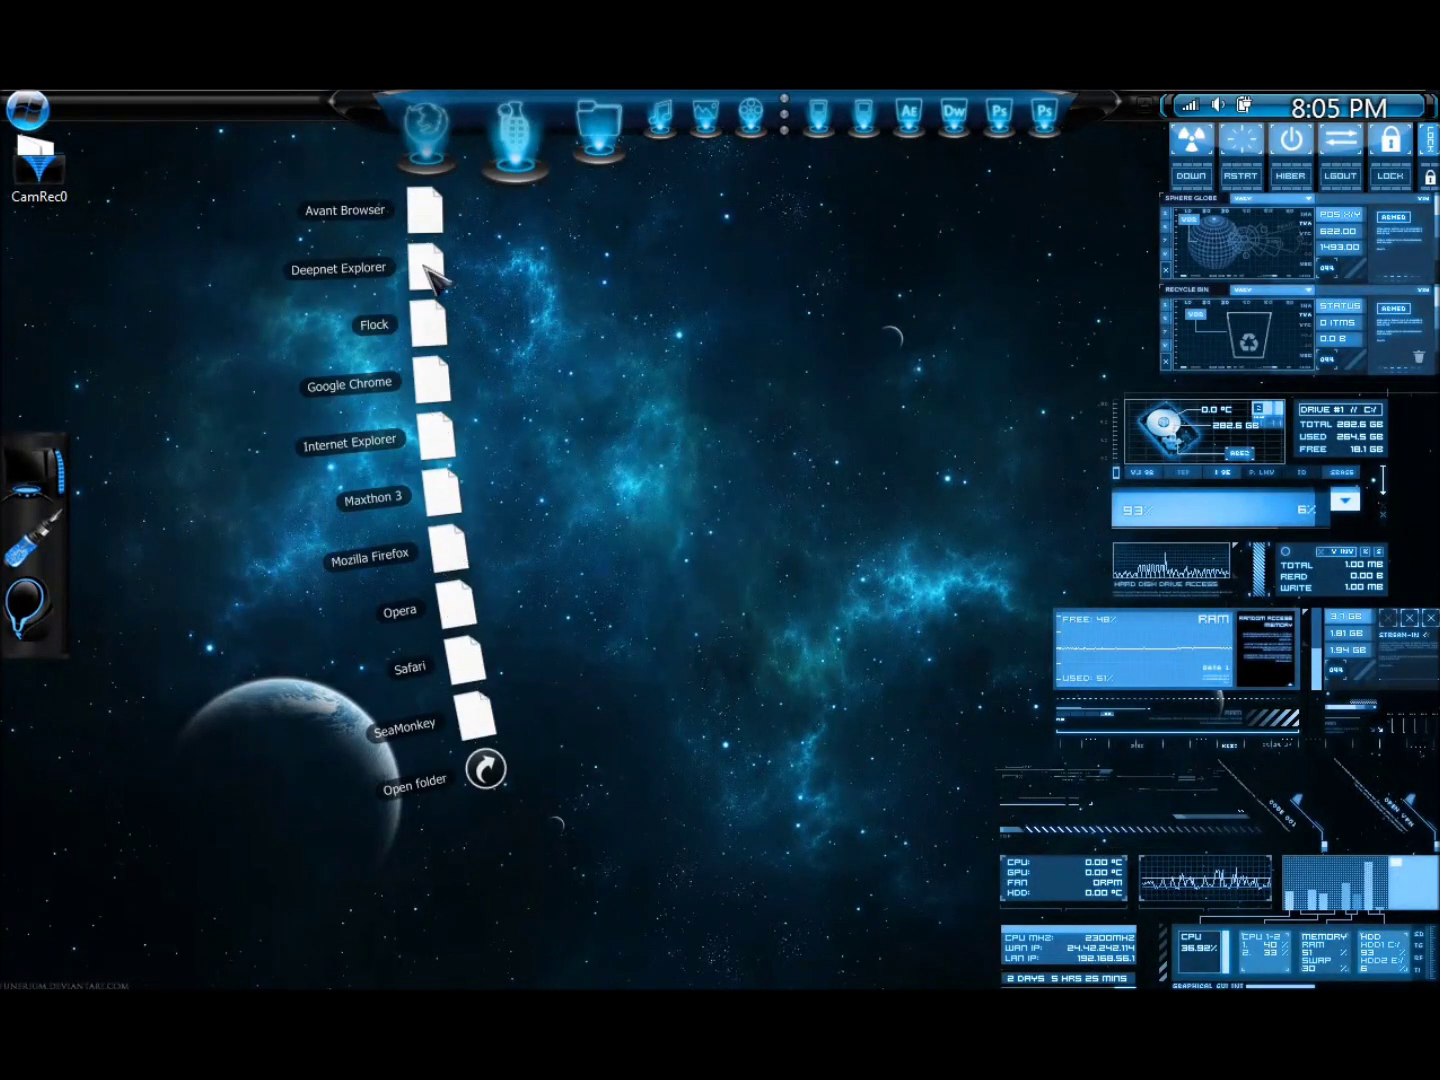
click(444, 155)
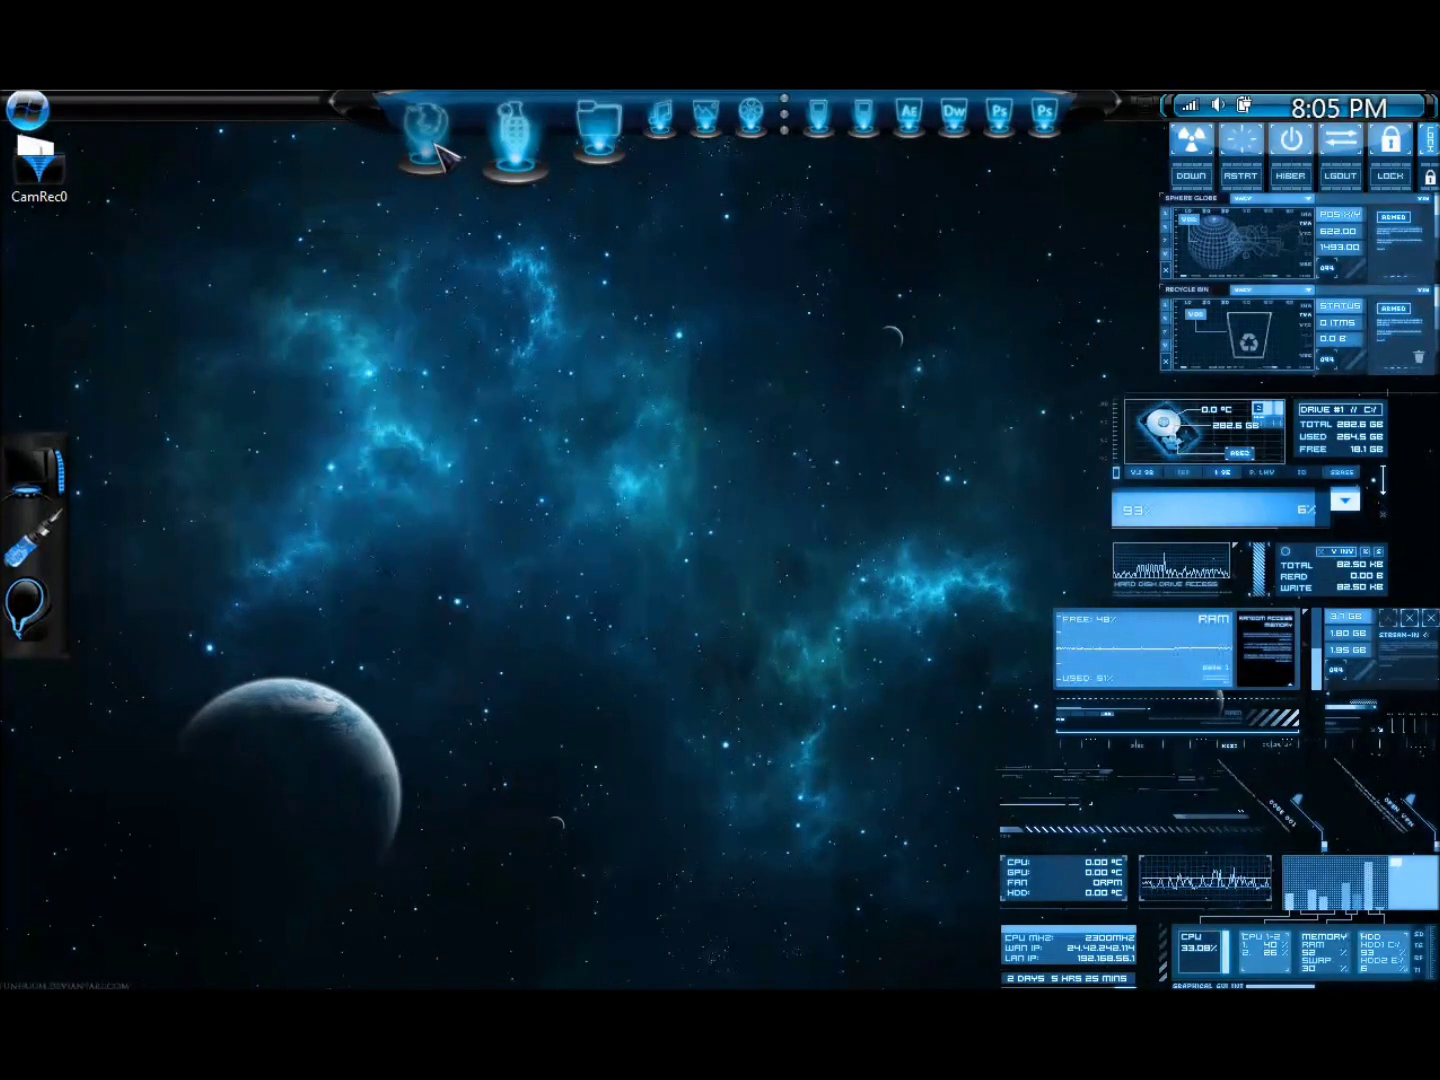